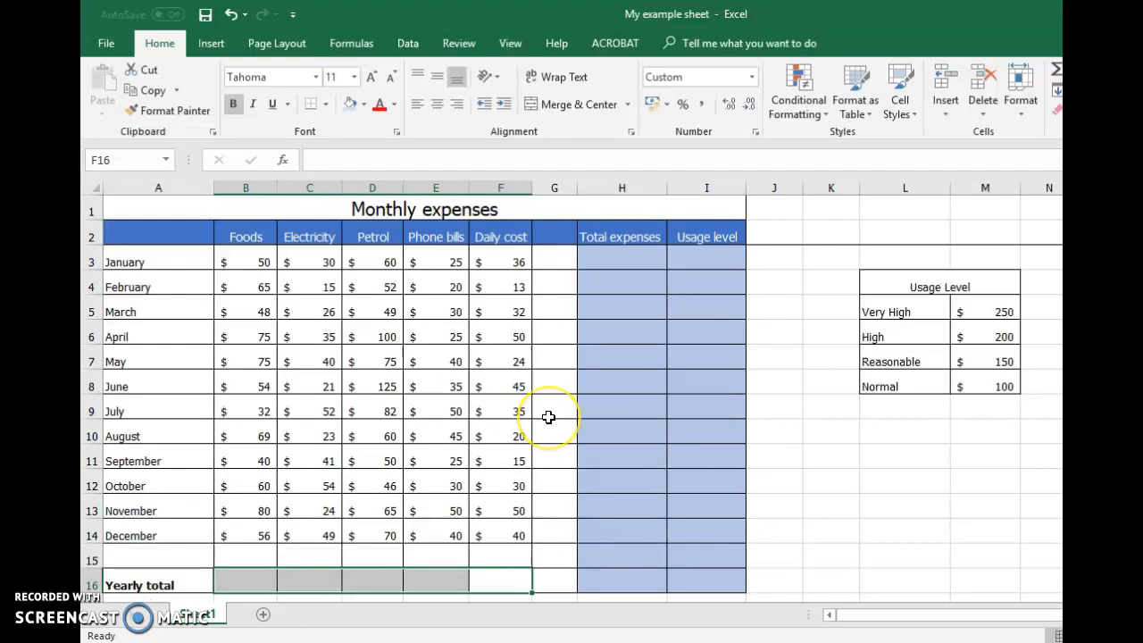
- Enter a SUM formula in H3 that totals January's expenses across B3:F3
scroll(547, 415, down, 1)
scroll(376, 377, up, 1)
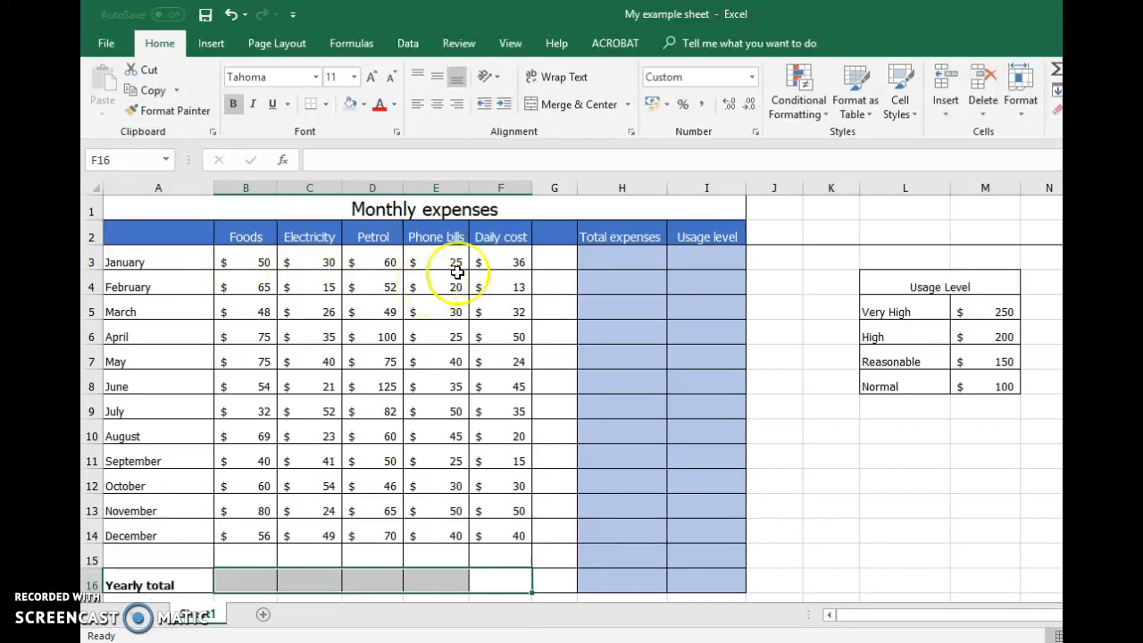
click(603, 262)
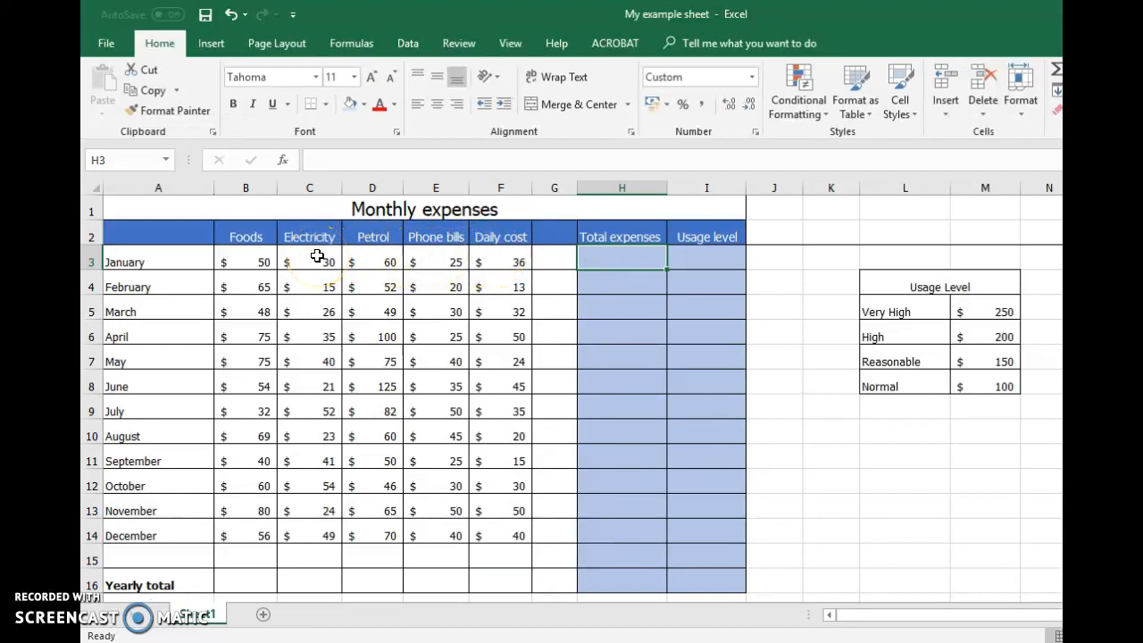
click(621, 258)
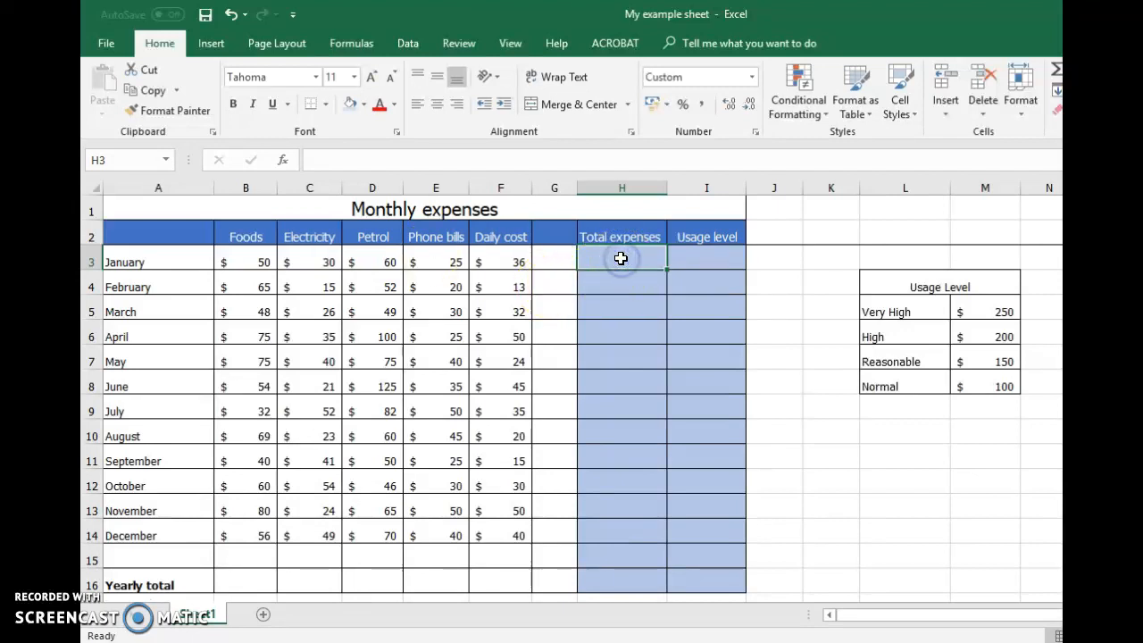
text(=)
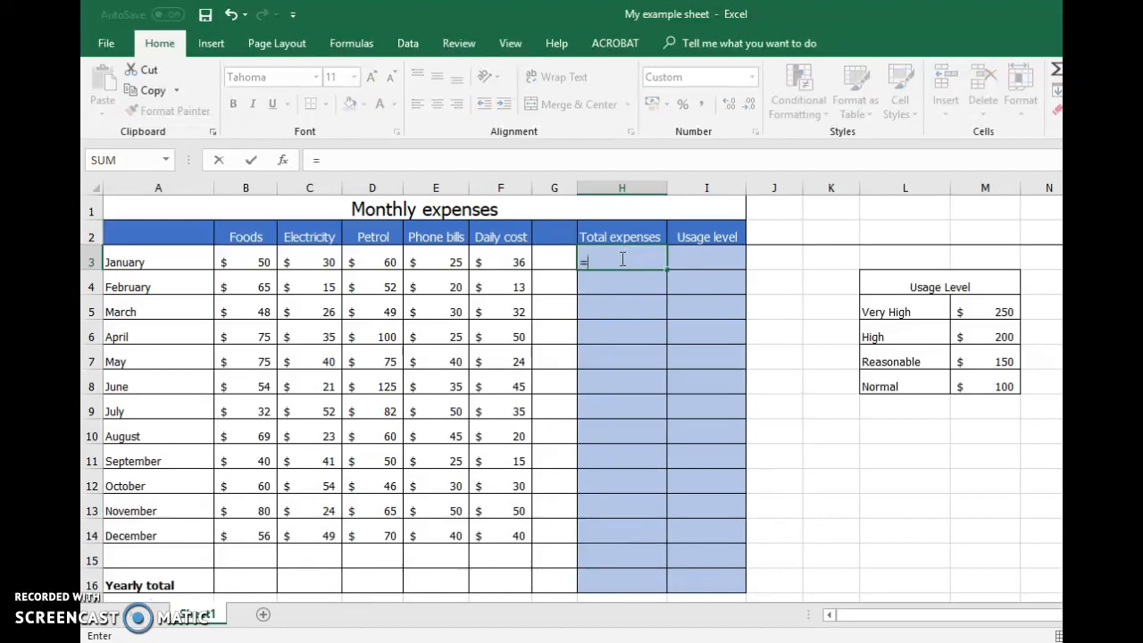
text(sum)
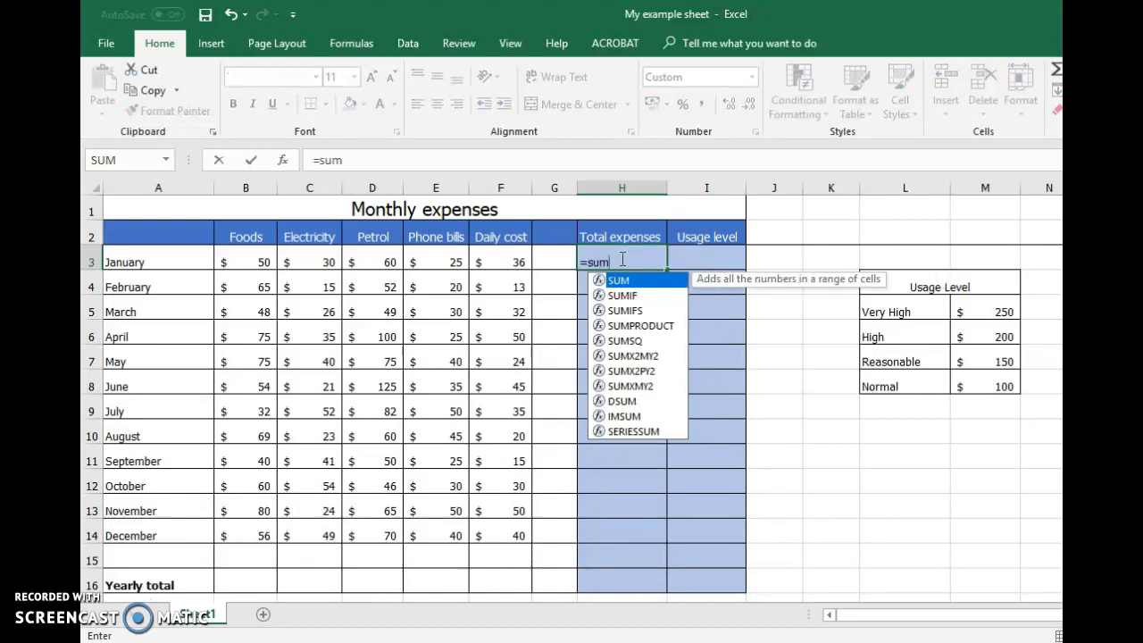
click(633, 301)
text(()
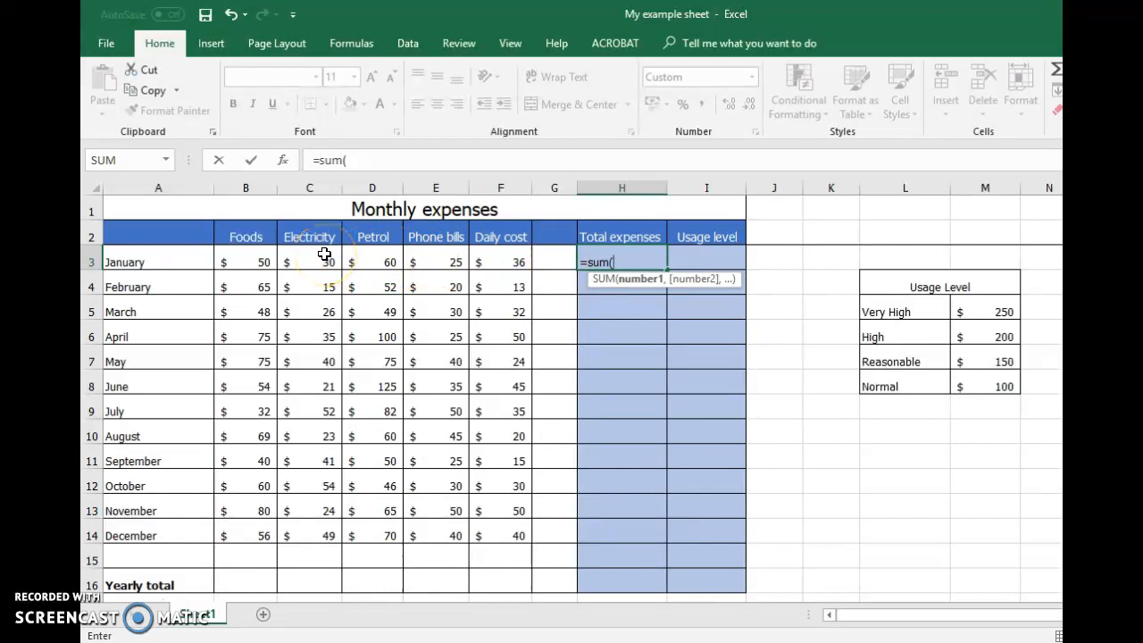
drag(256, 257, 494, 270)
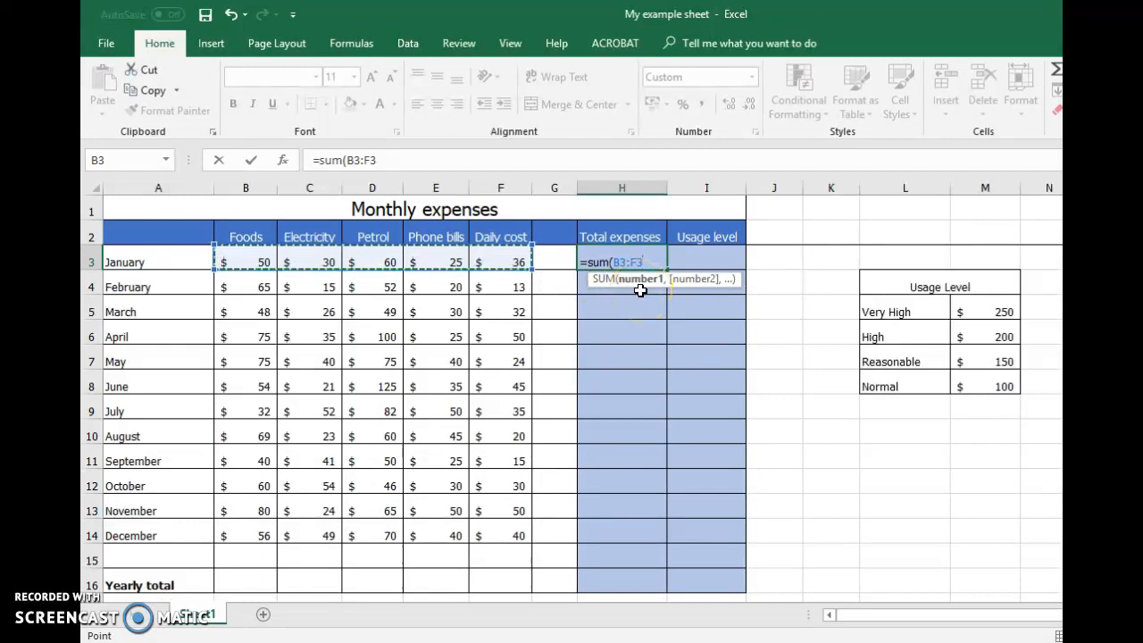
key(Return)
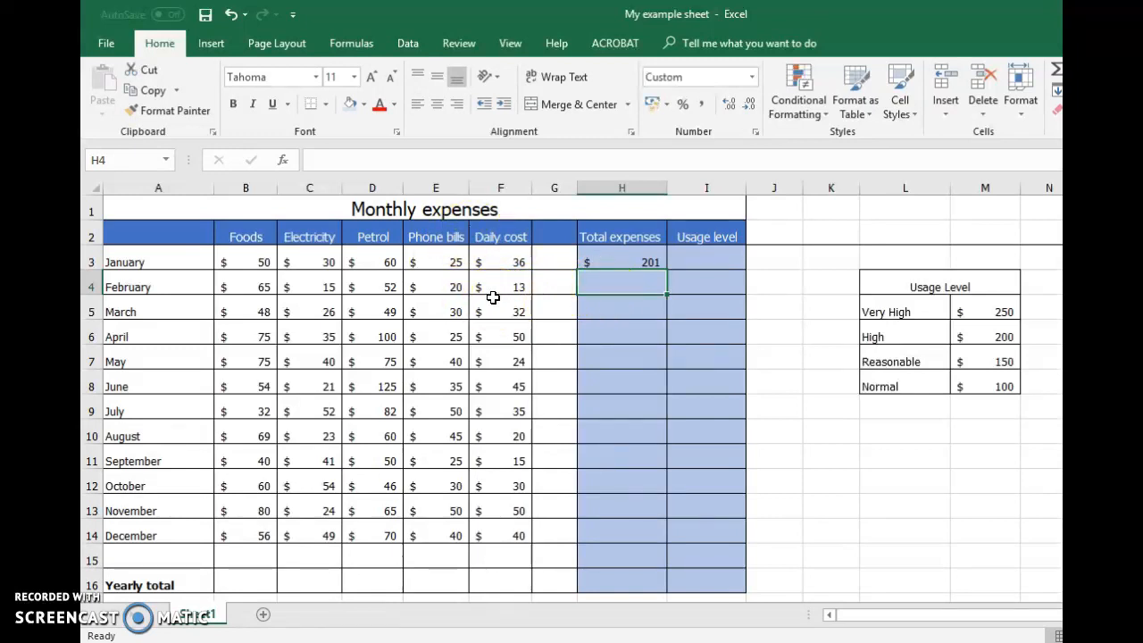
- Fill the January total expenses formula down the column through December in H14
click(632, 260)
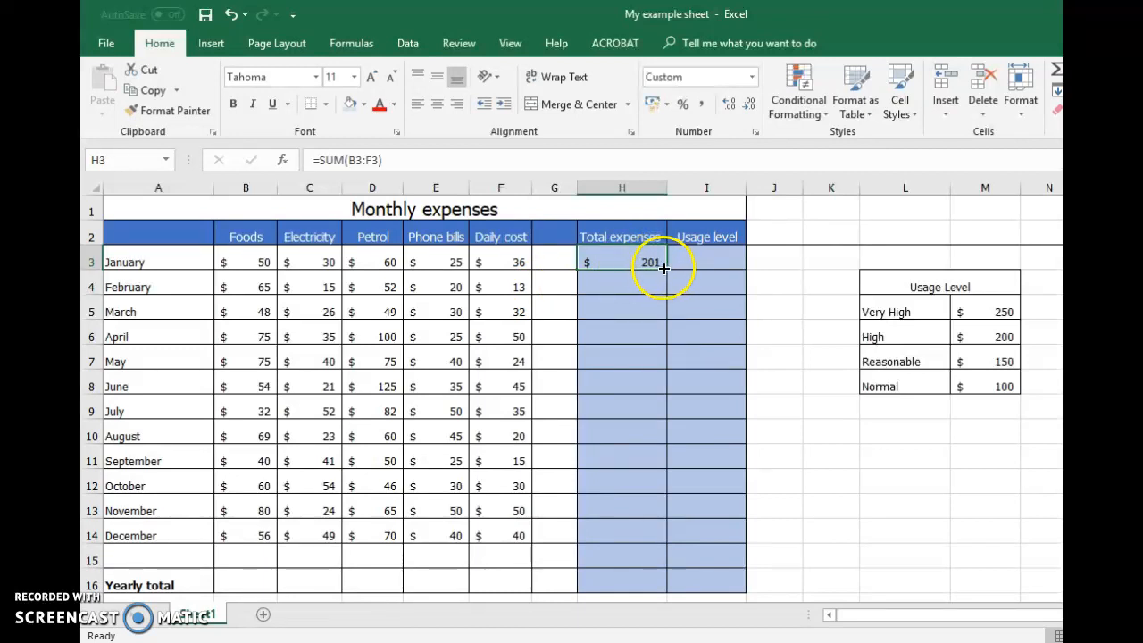
drag(664, 270, 638, 506)
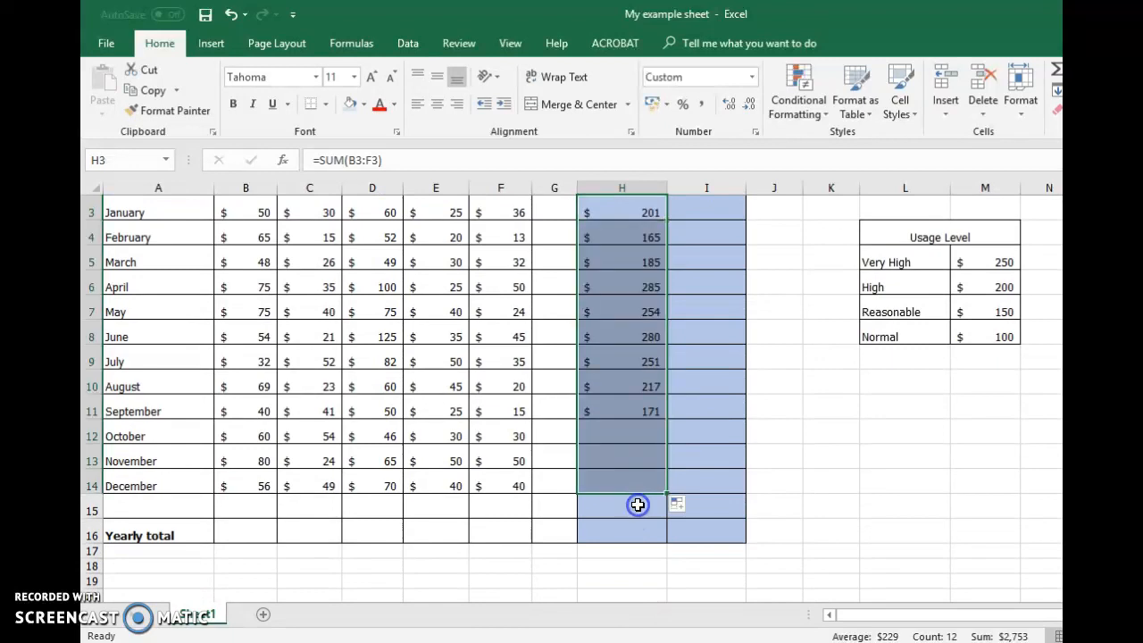
click(705, 375)
scroll(706, 374, up, 1)
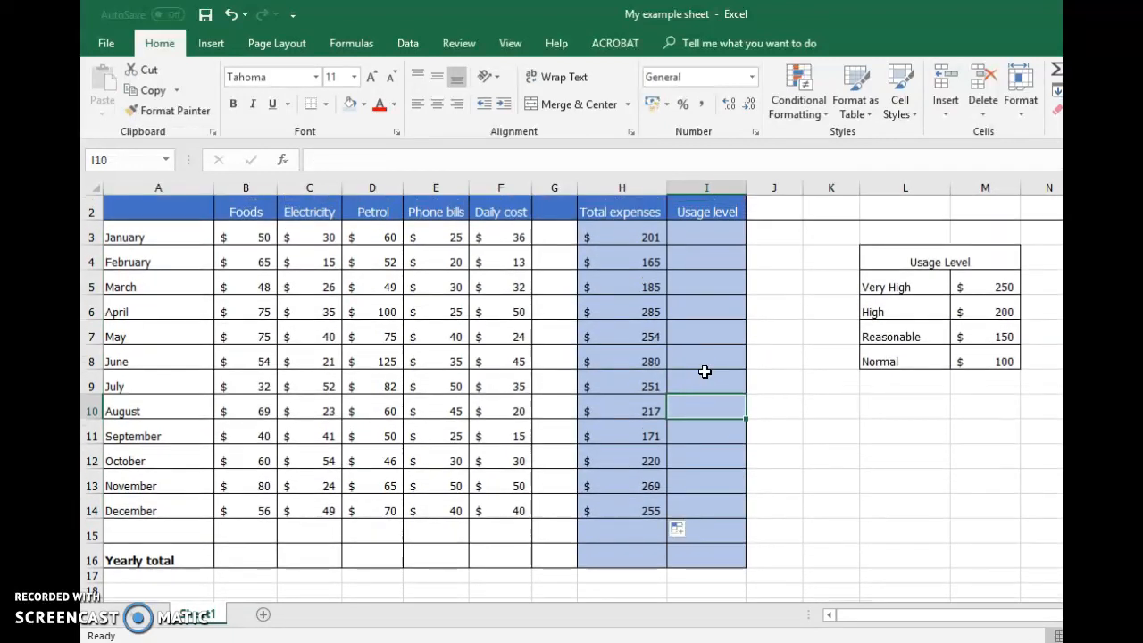
scroll(706, 371, up, 1)
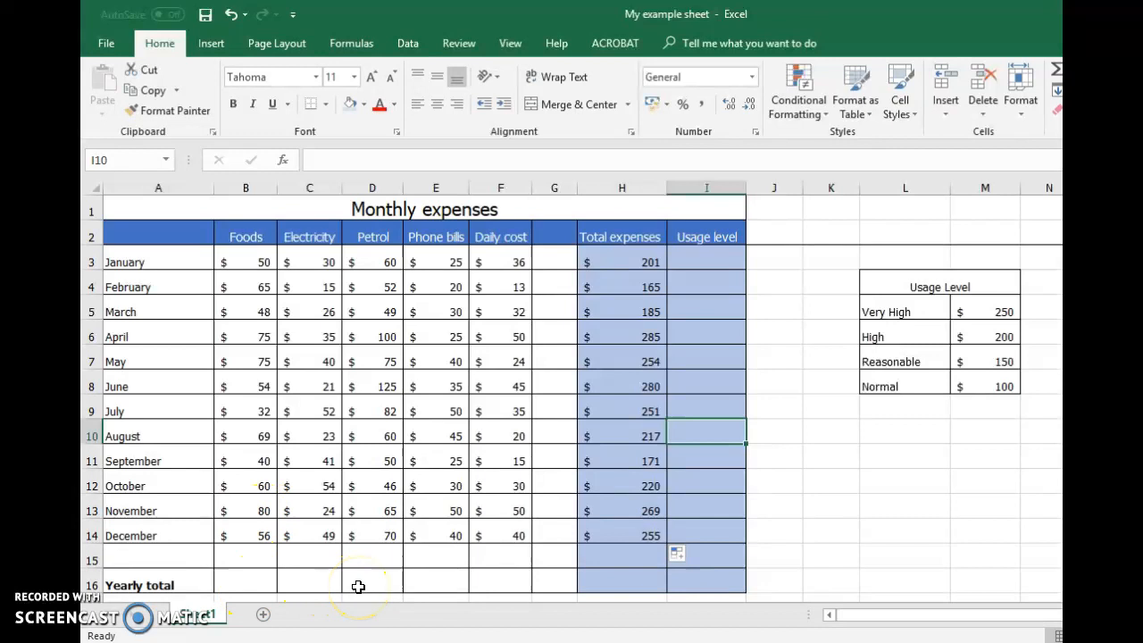
- Enter a SUM formula in B16 that totals the Foods costs in B3:B14
click(255, 581)
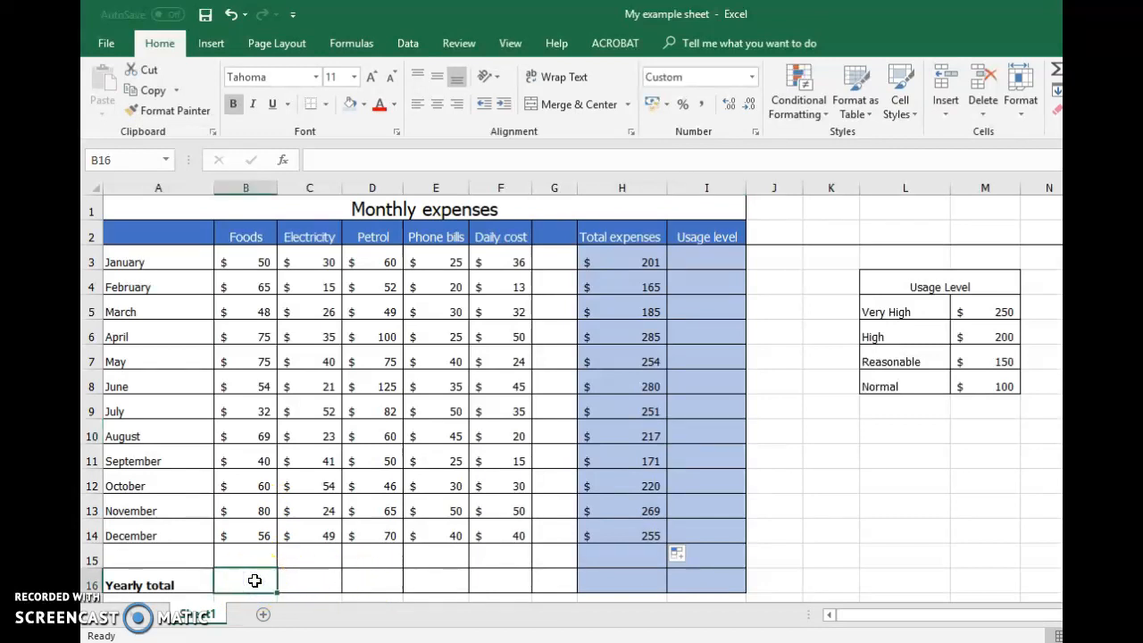
text(=sum)
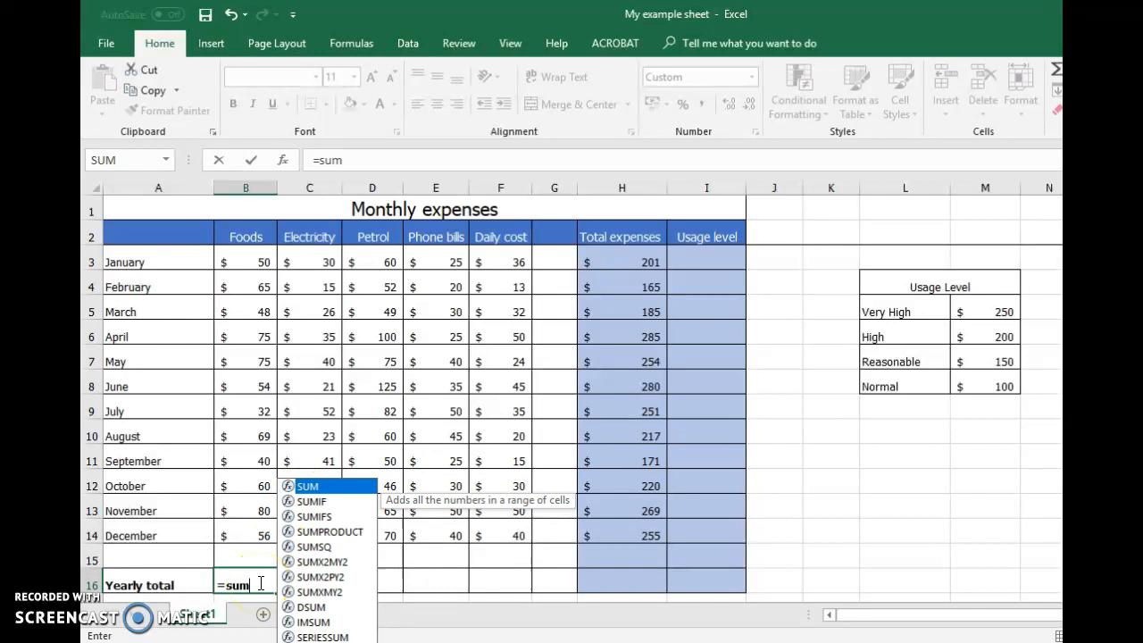
text(()
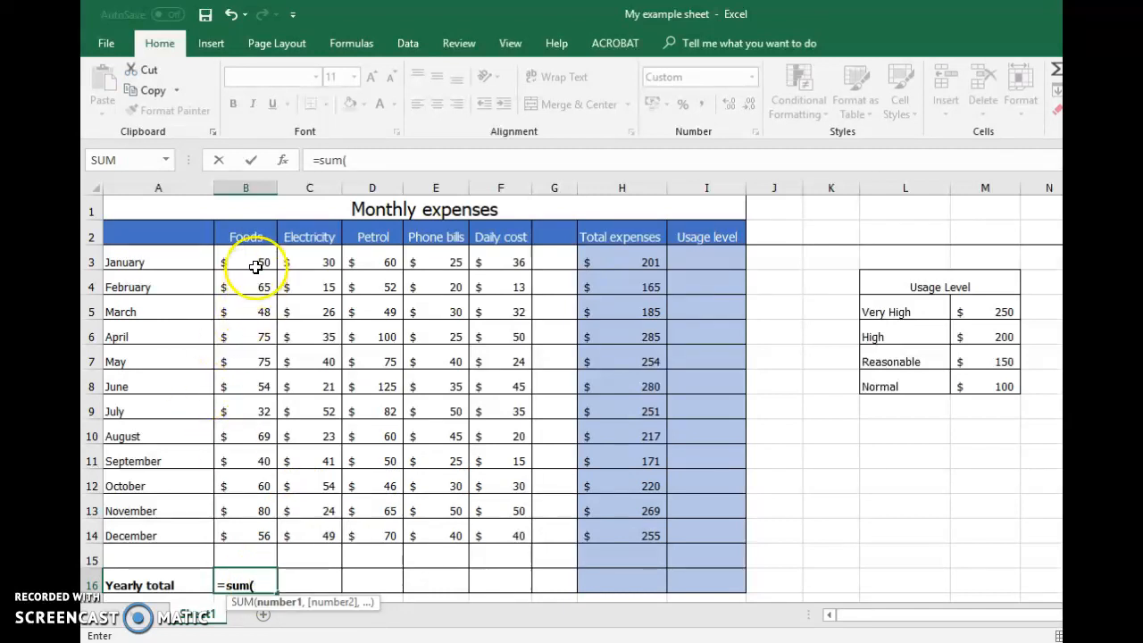
drag(256, 260, 236, 522)
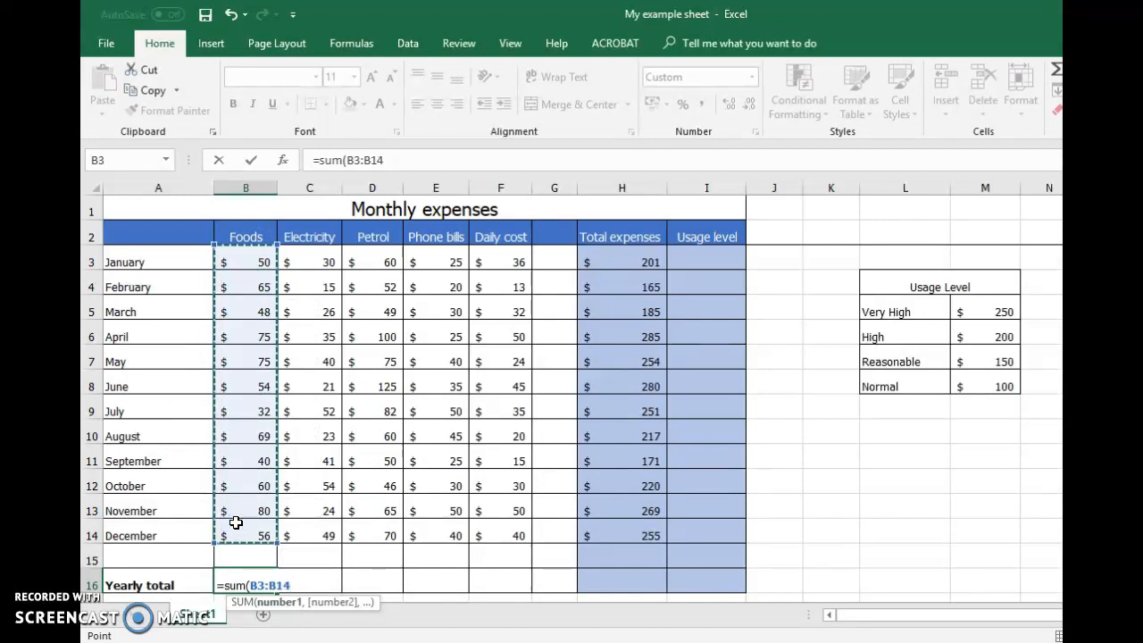
key(Return)
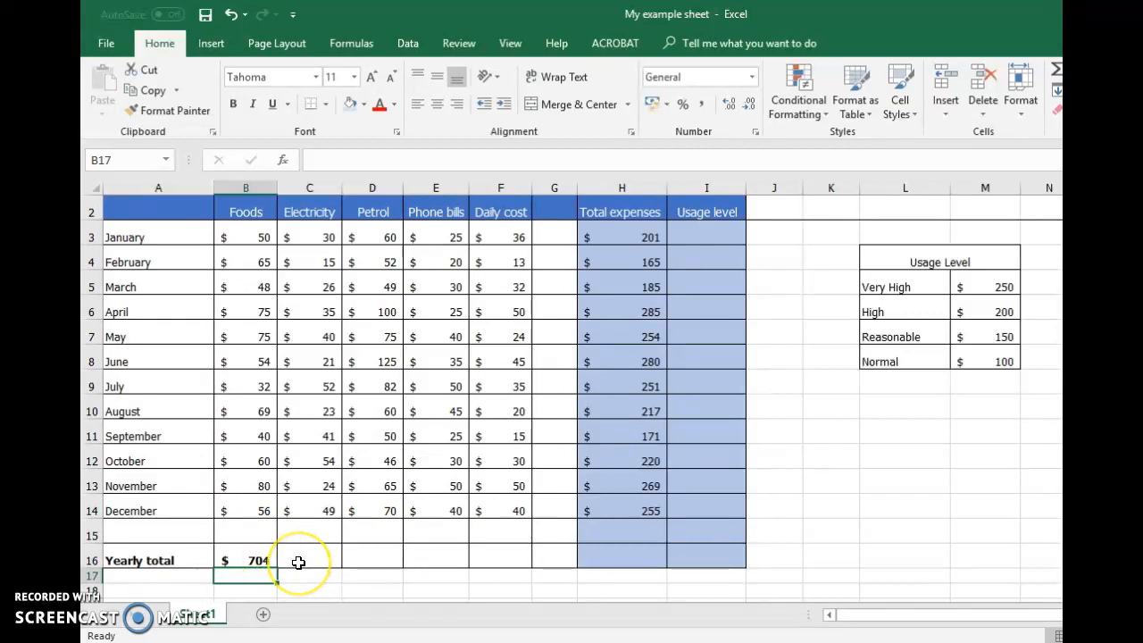
- Fill the Foods yearly total formula across row 16 to the Daily cost column in F16
click(268, 561)
drag(278, 568, 506, 574)
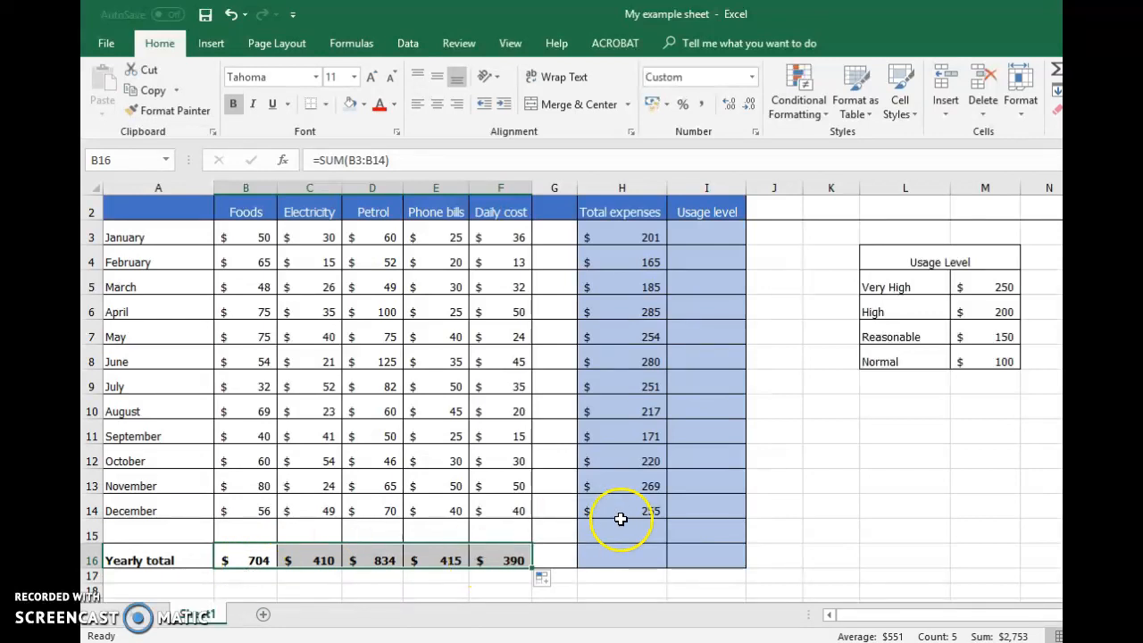
click(758, 499)
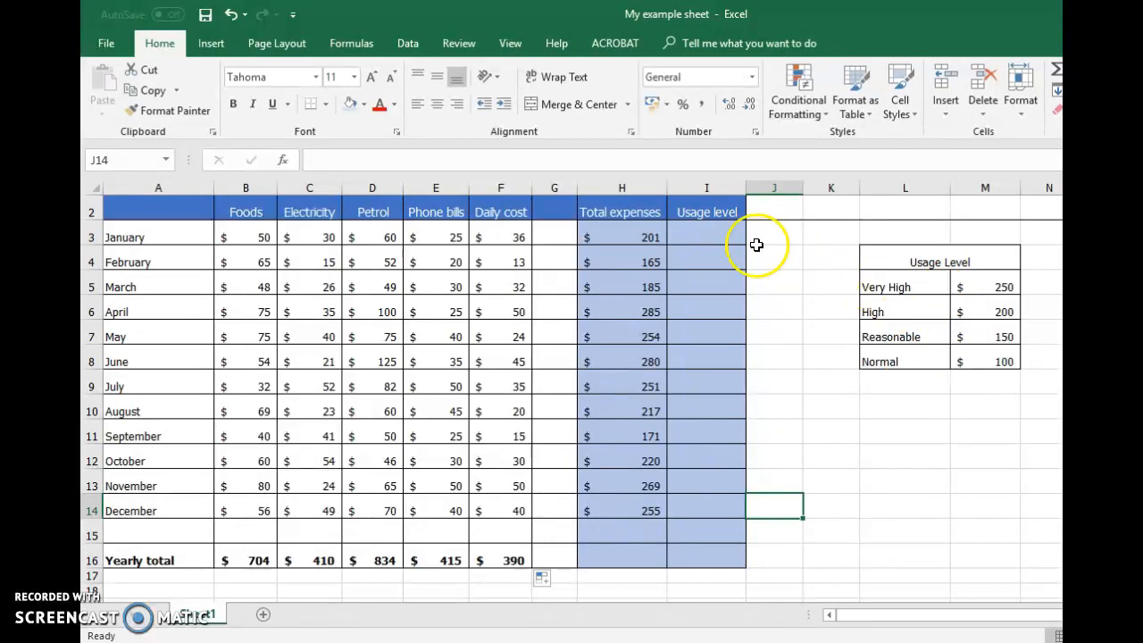
- Start an IF formula in I3 that tests H3>=M5 and returns "Very High" when true
click(714, 232)
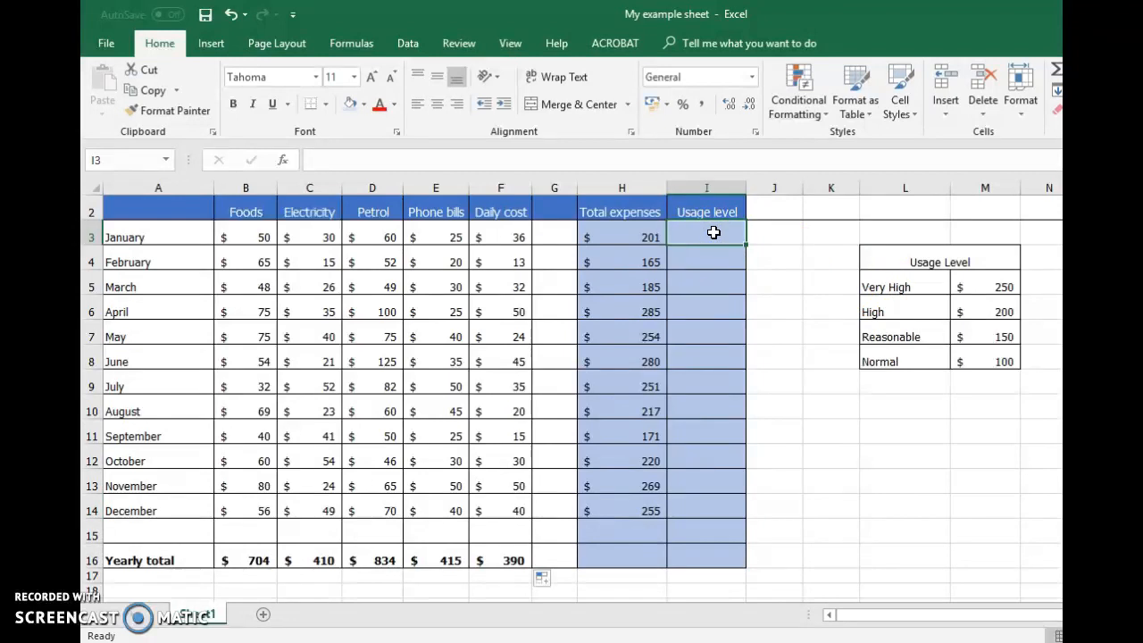
text(=if)
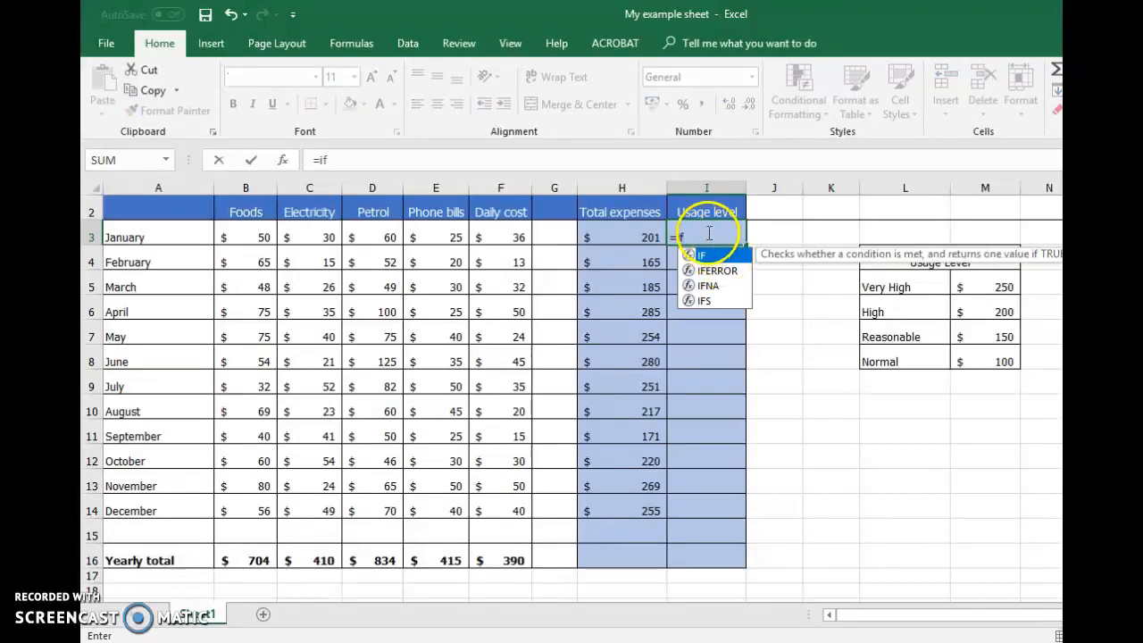
text(()
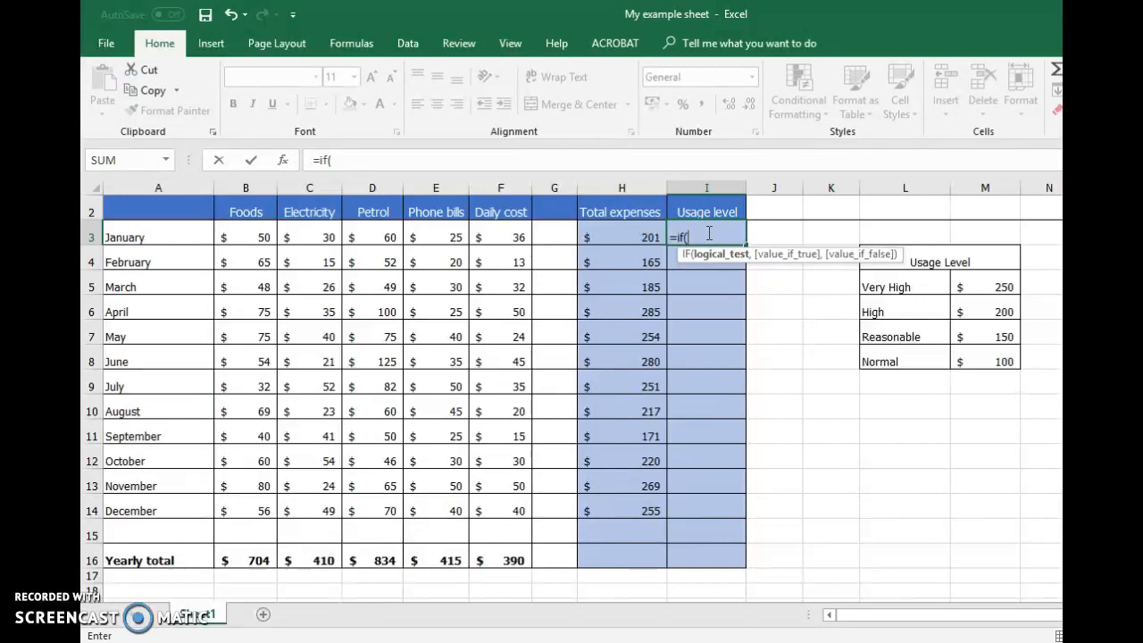
click(636, 230)
text(>=)
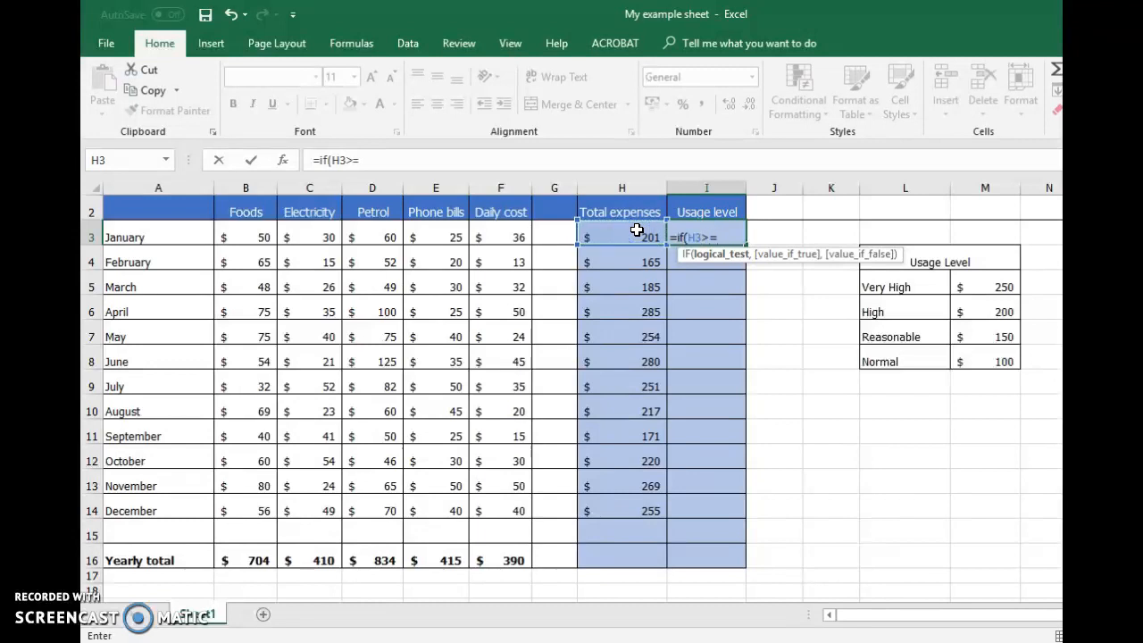
click(972, 283)
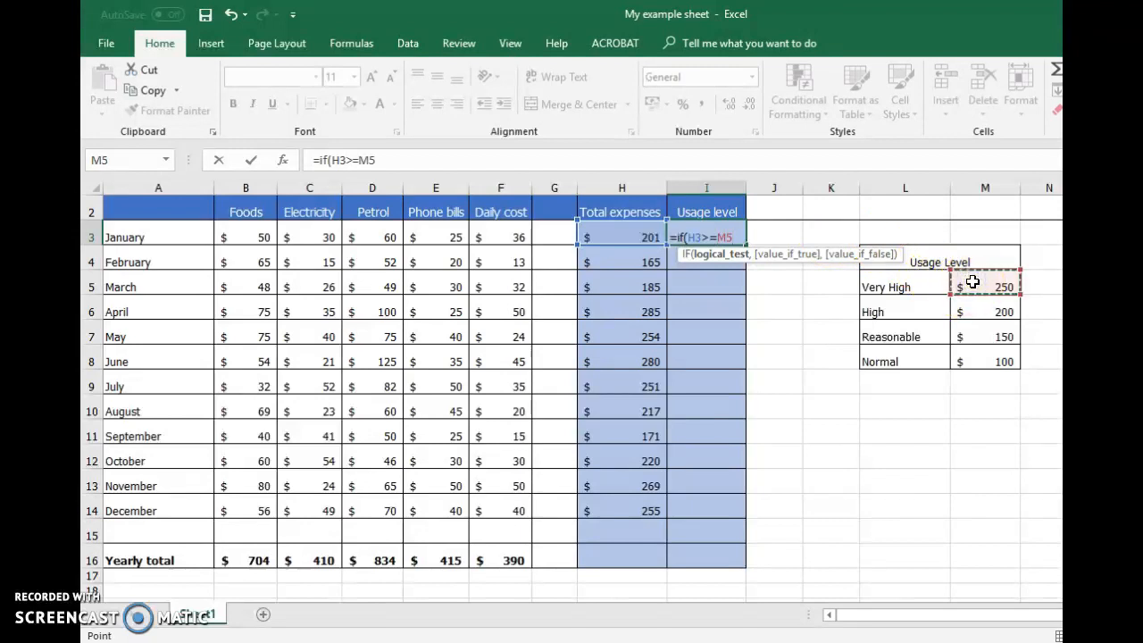
text(,)
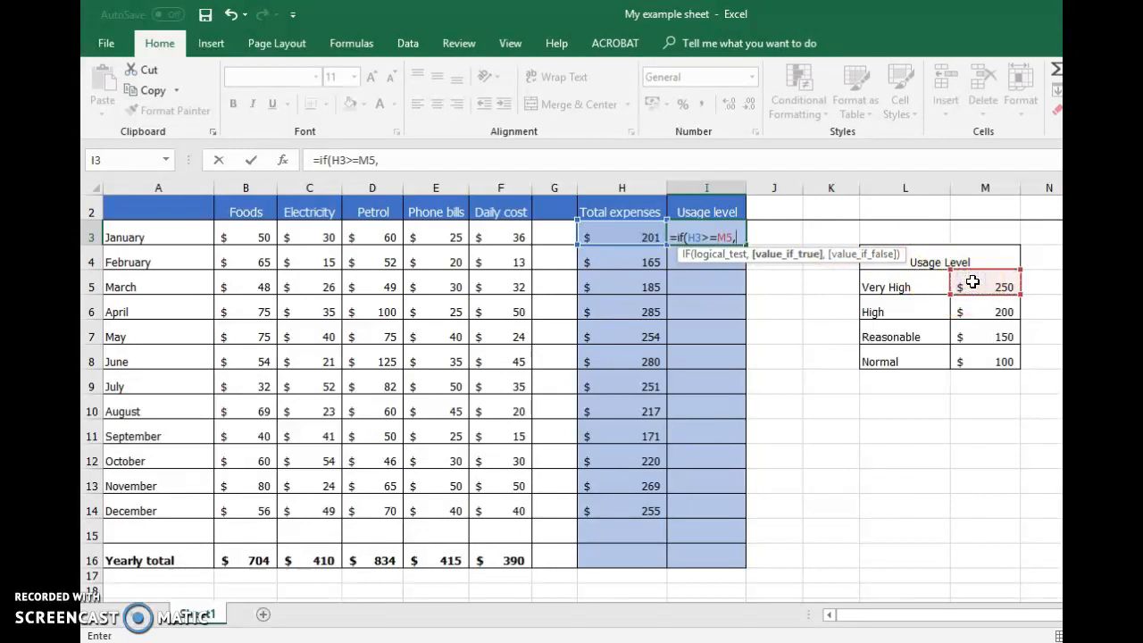
text("Very High",)
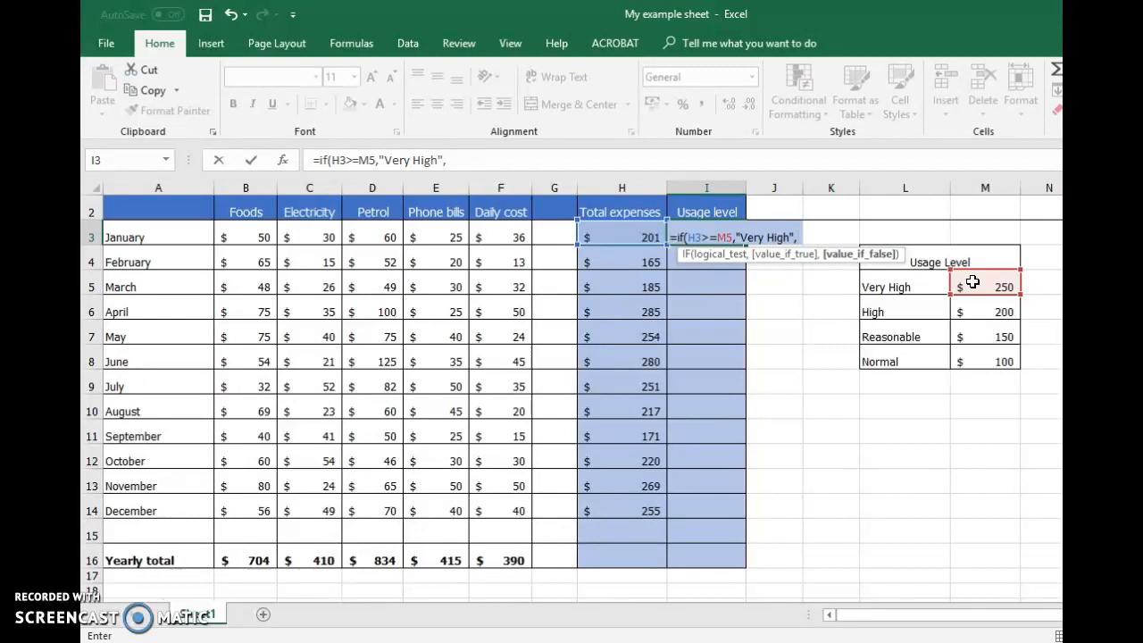
- Nest a second IF in the I3 formula that tests H3>=M6 and returns "High" when true
text(if)
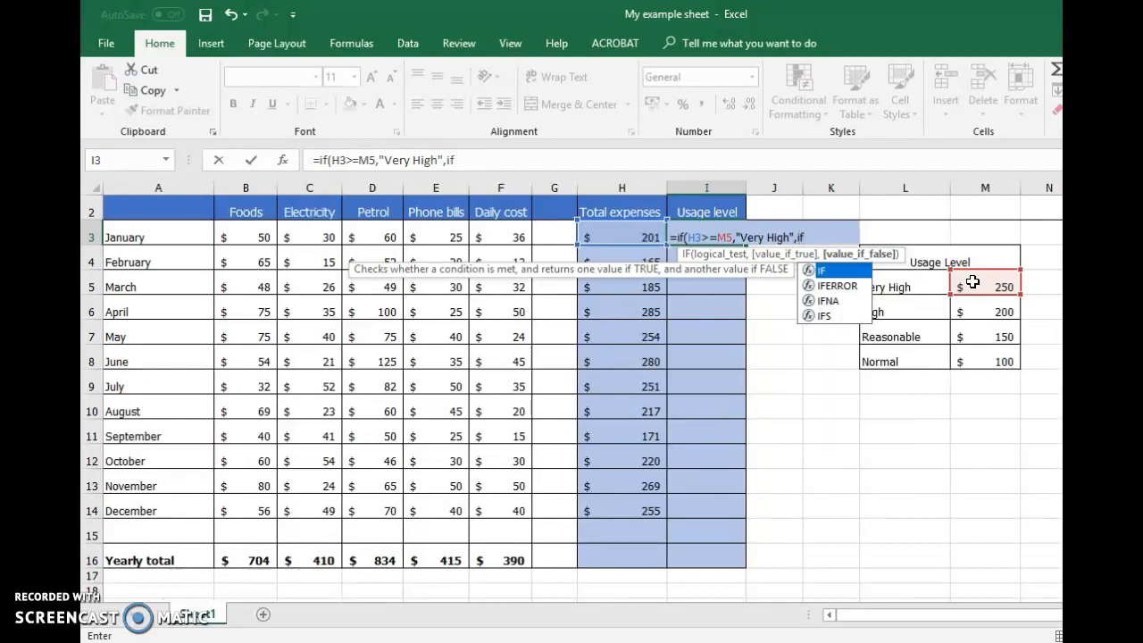
text(()
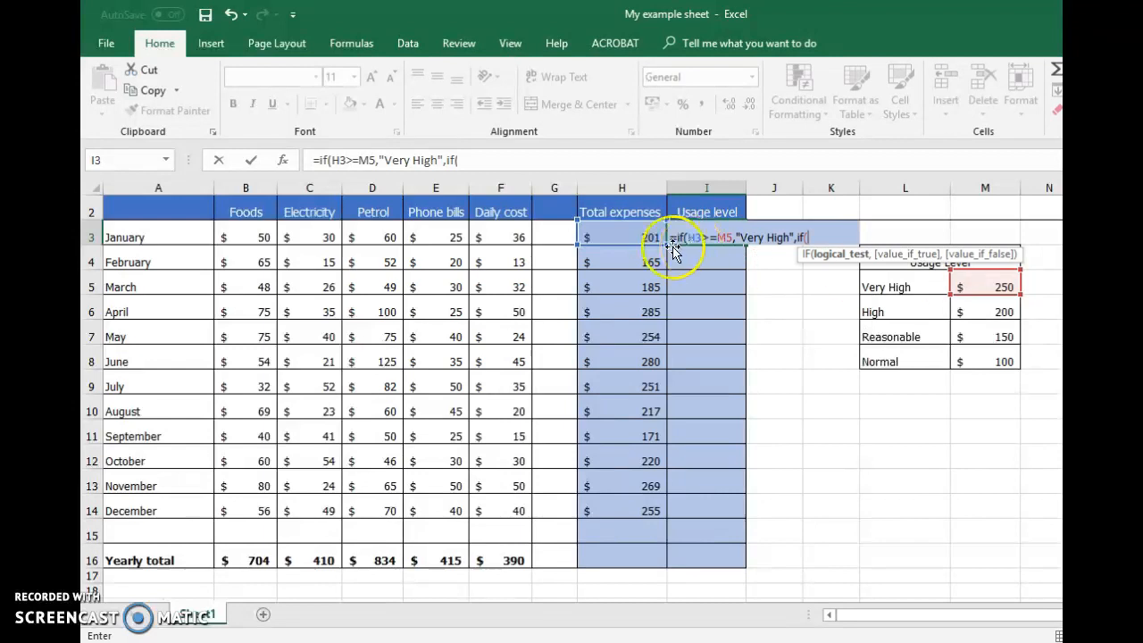
click(637, 234)
text(>)
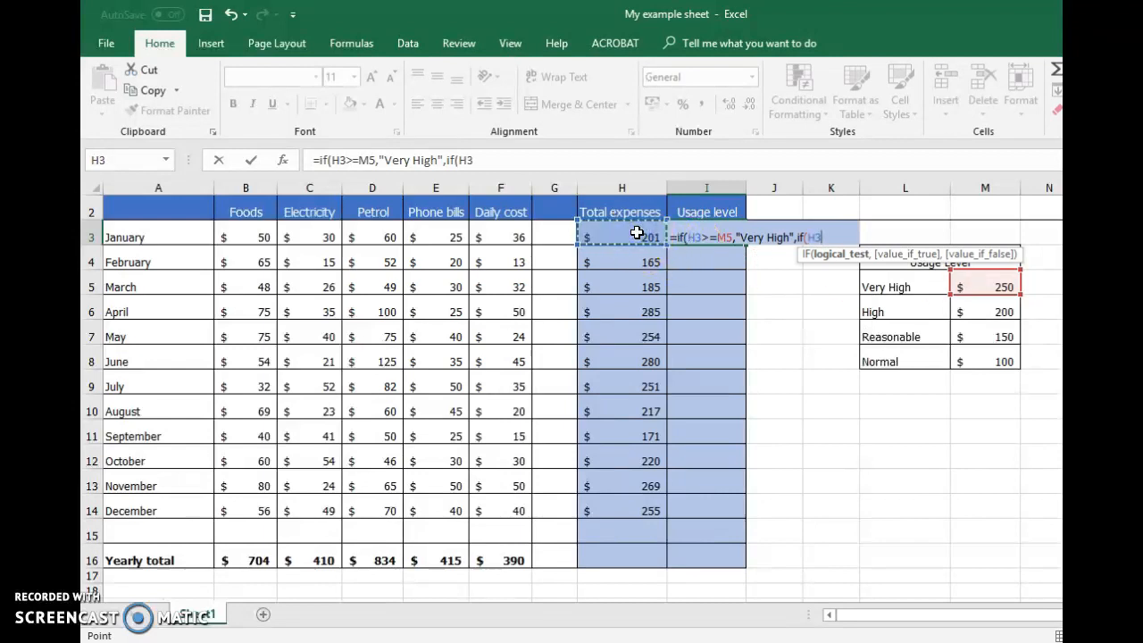
text(=)
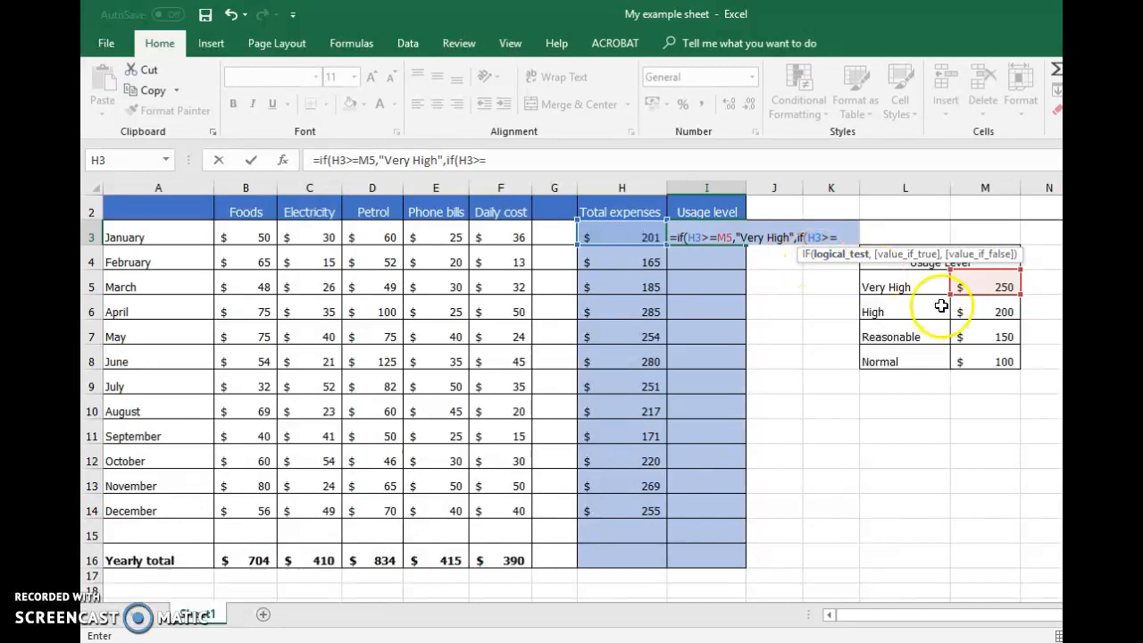
click(971, 311)
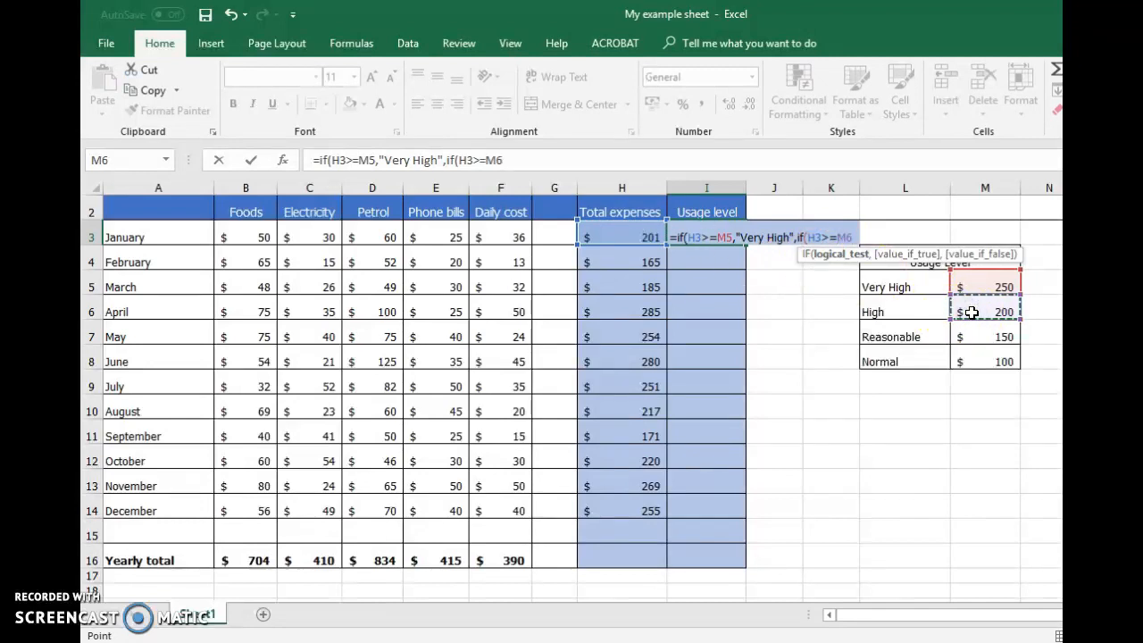
text(,)
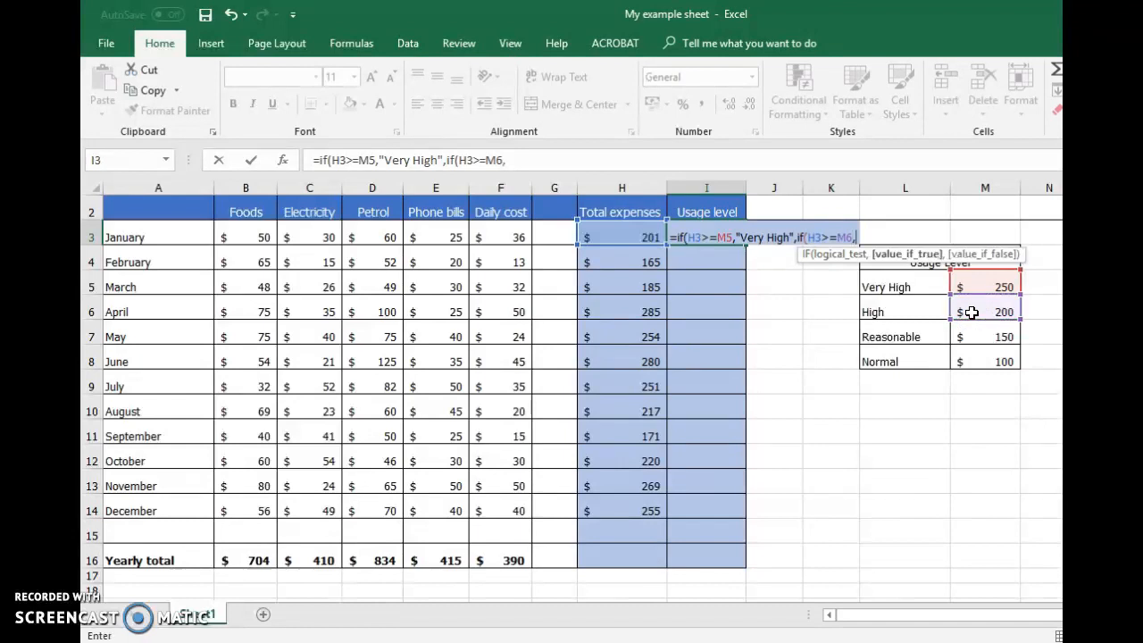
text(")
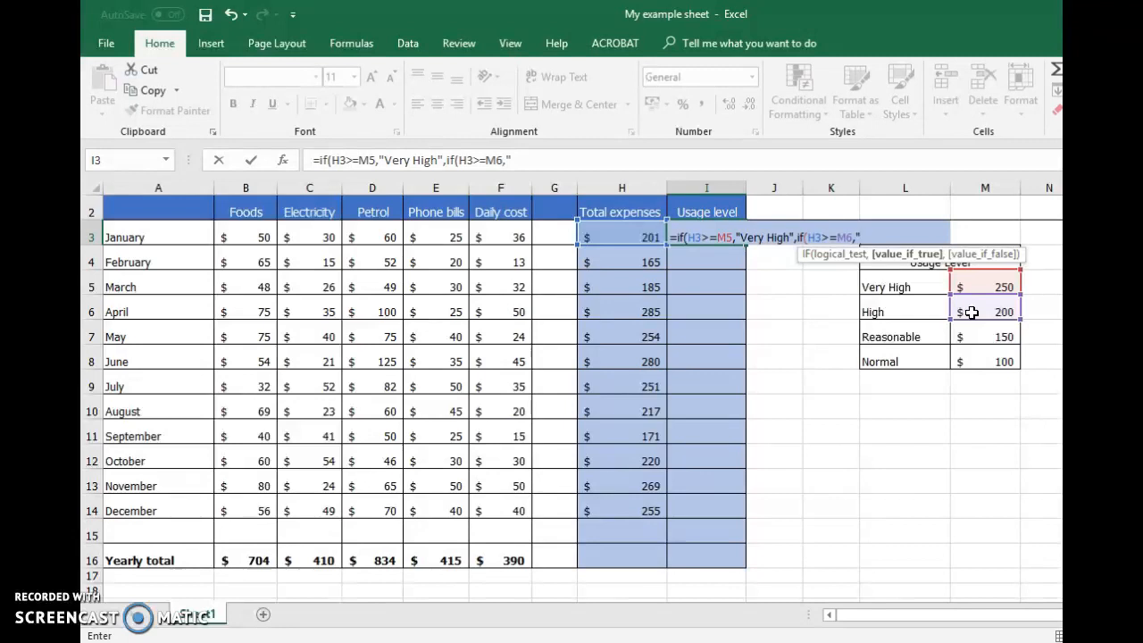
text(High",)
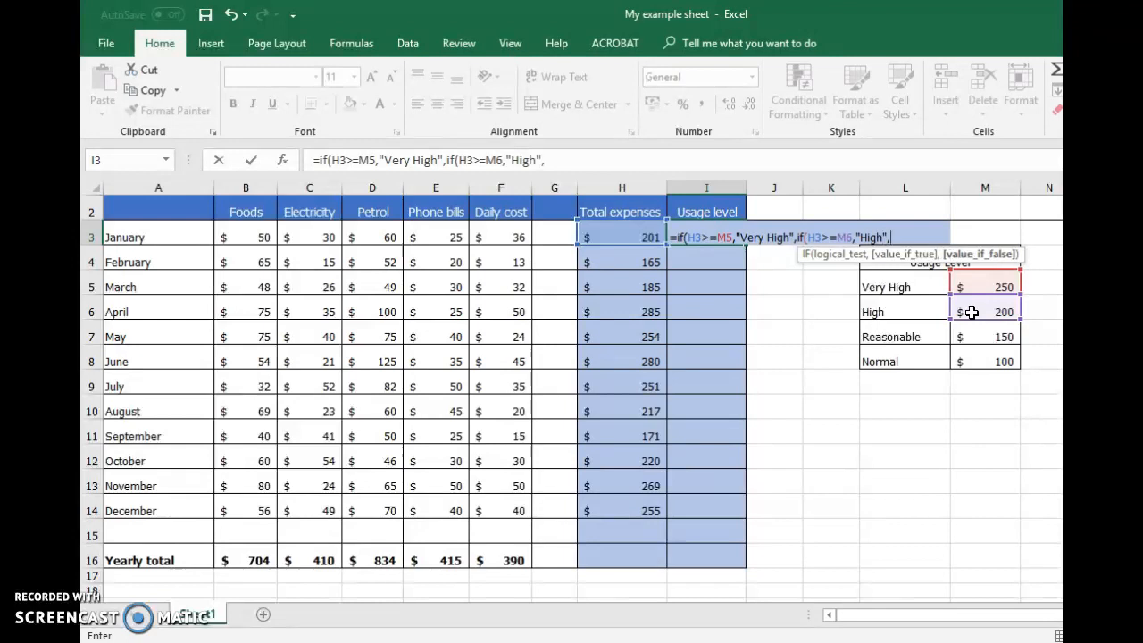
- Nest a third IF in the I3 formula that tests H3>=M7 and returns "Reasonable" when true
text(if)
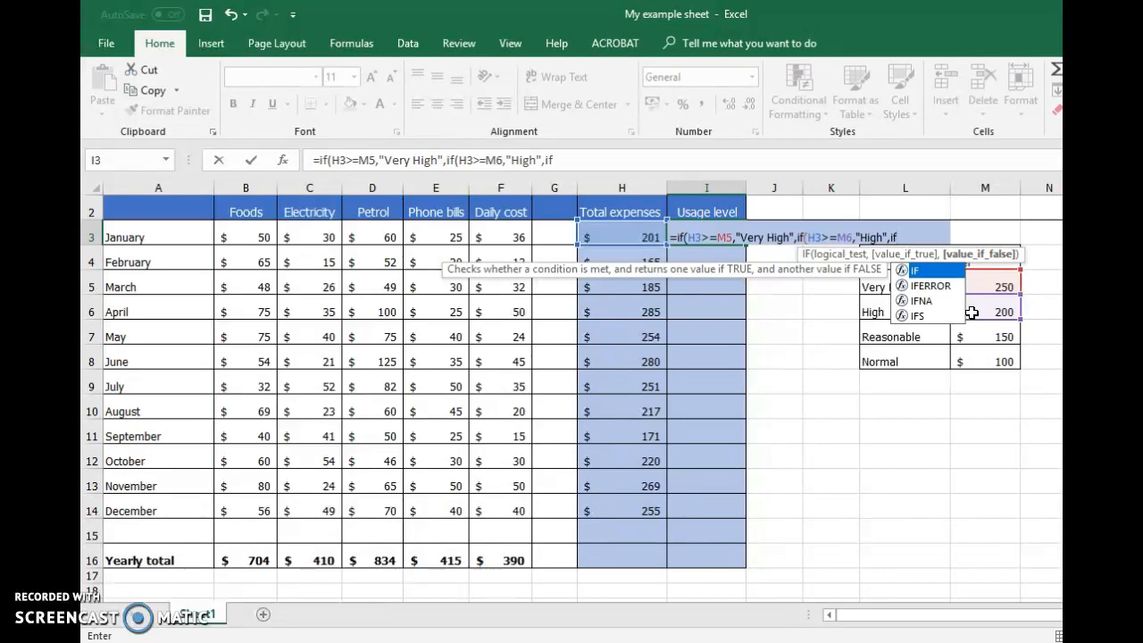
text(()
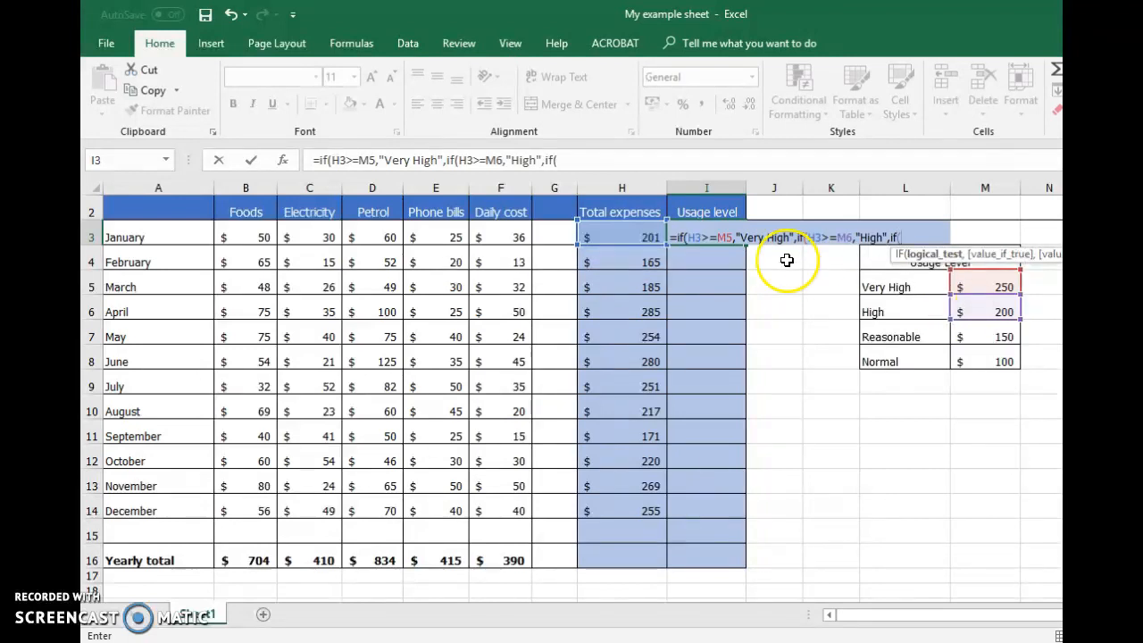
click(645, 229)
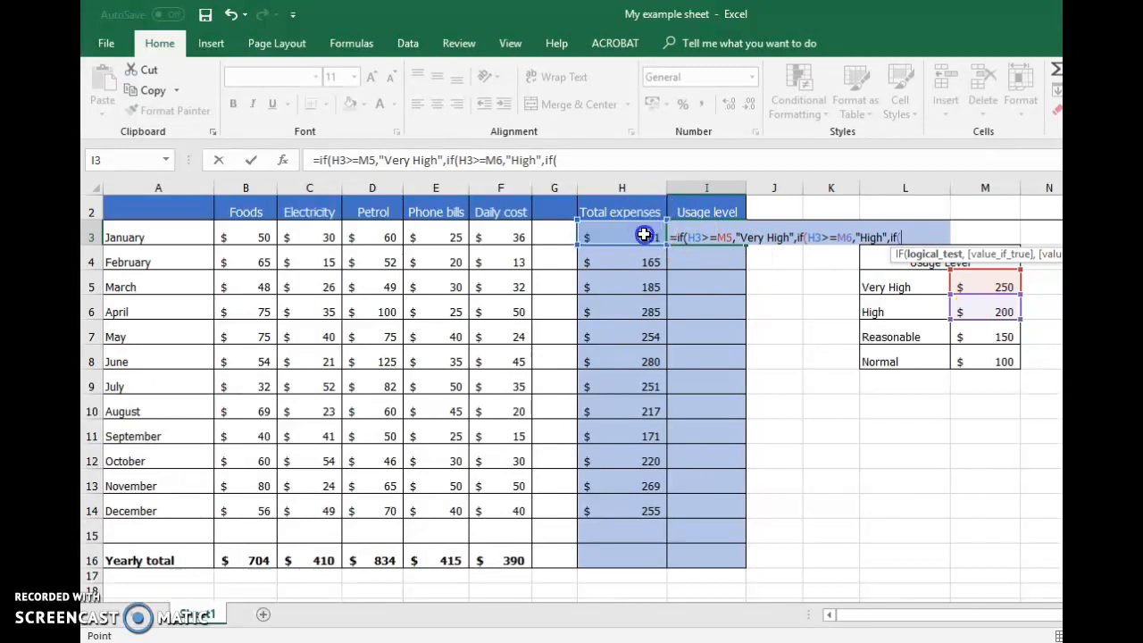
text(>=)
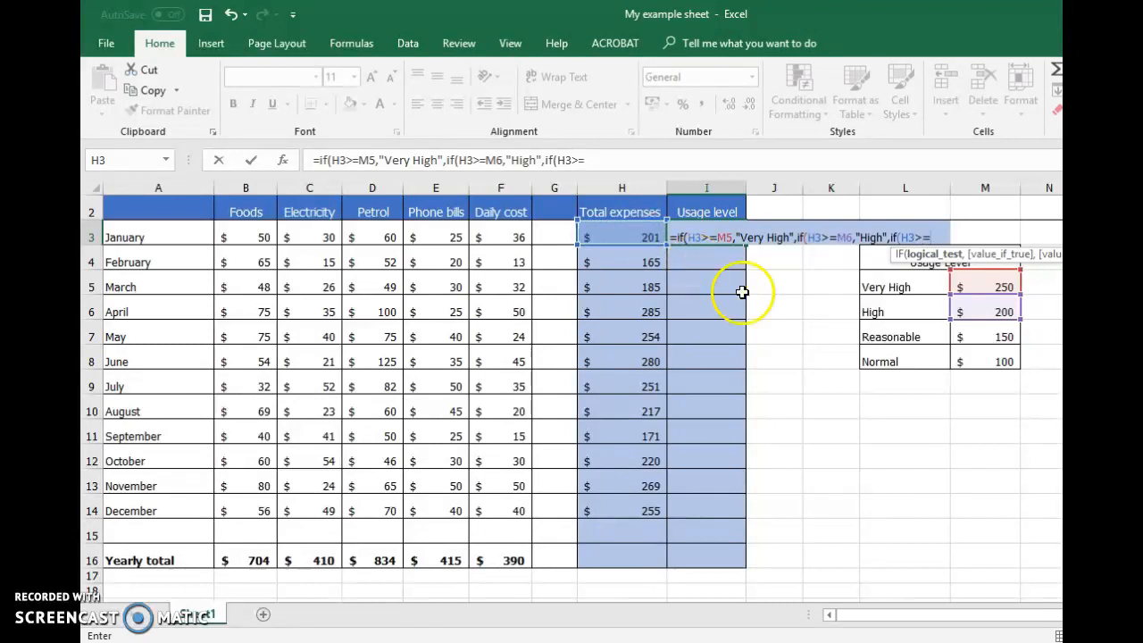
click(969, 345)
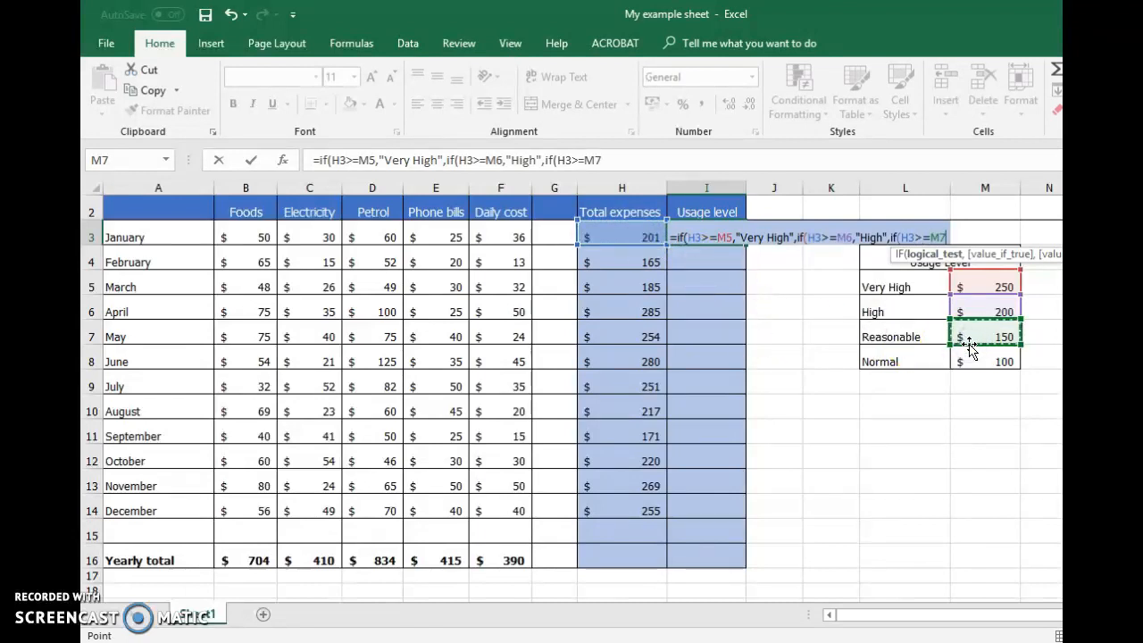
text(,")
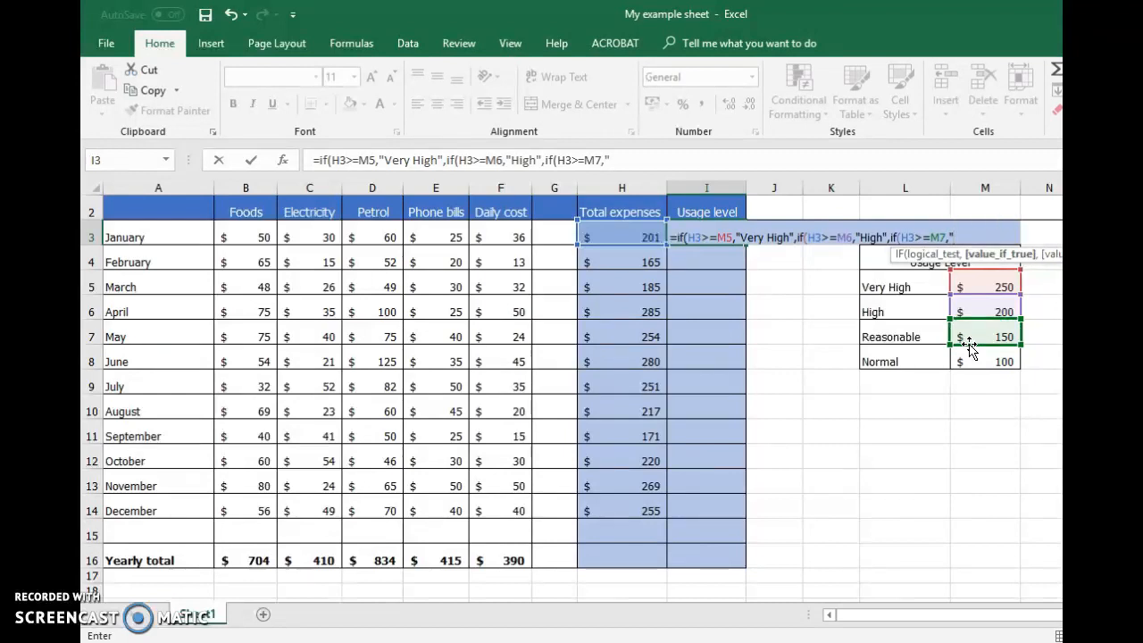
text(Reaso)
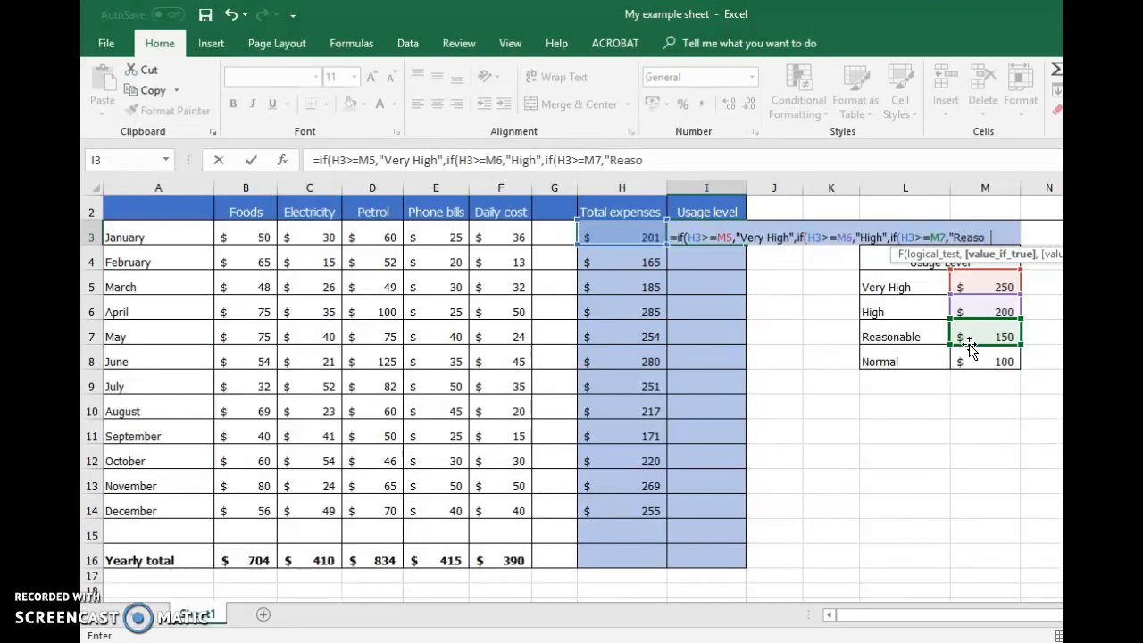
text(nable",)
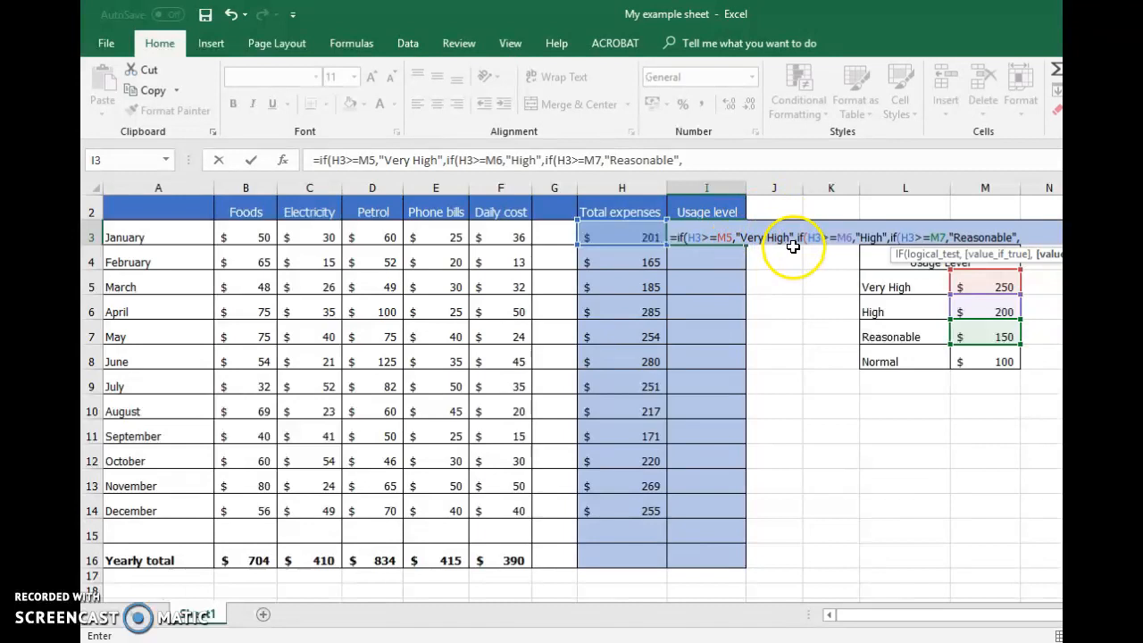
- Nest a fourth IF in the I3 formula with the test H3>=M8
scroll(813, 273, right, 2)
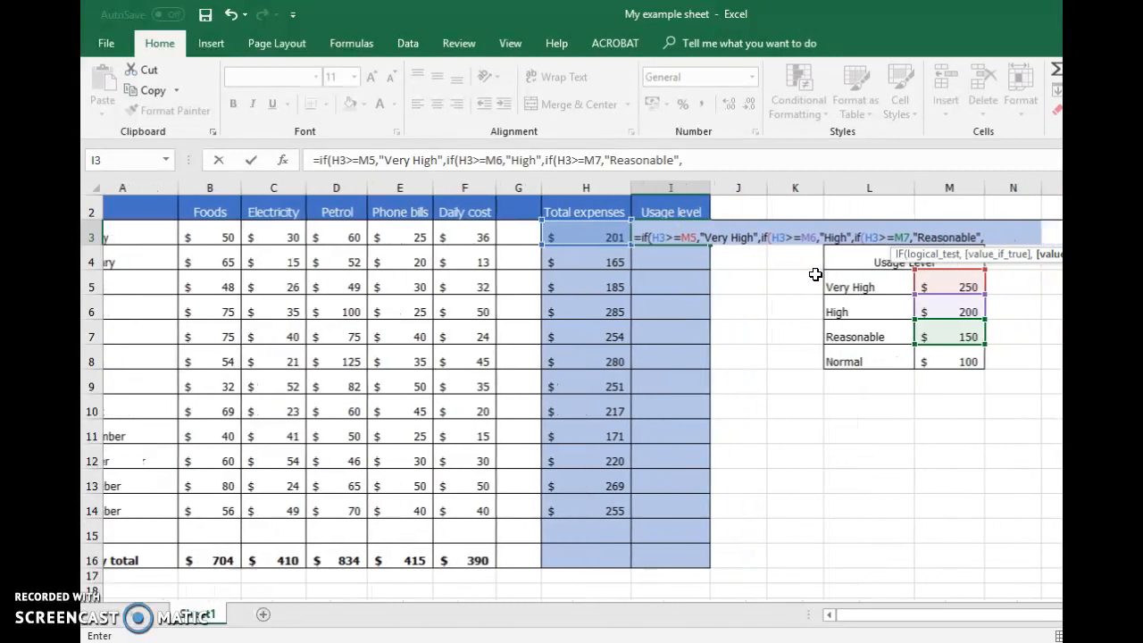
scroll(816, 274, left, 2)
click(1032, 235)
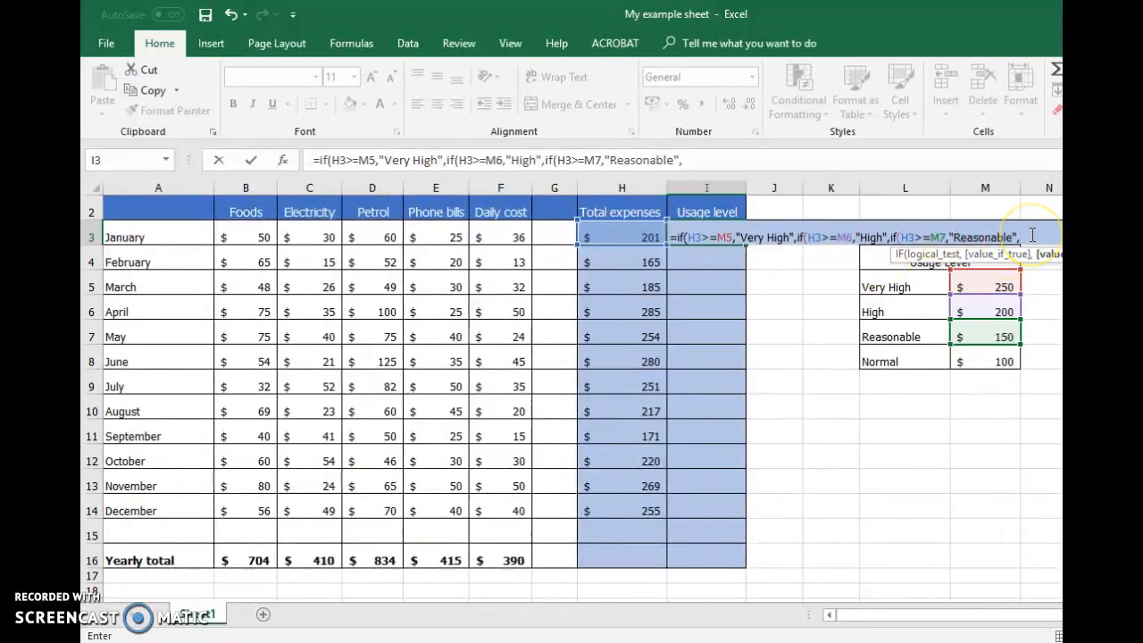
text(if()
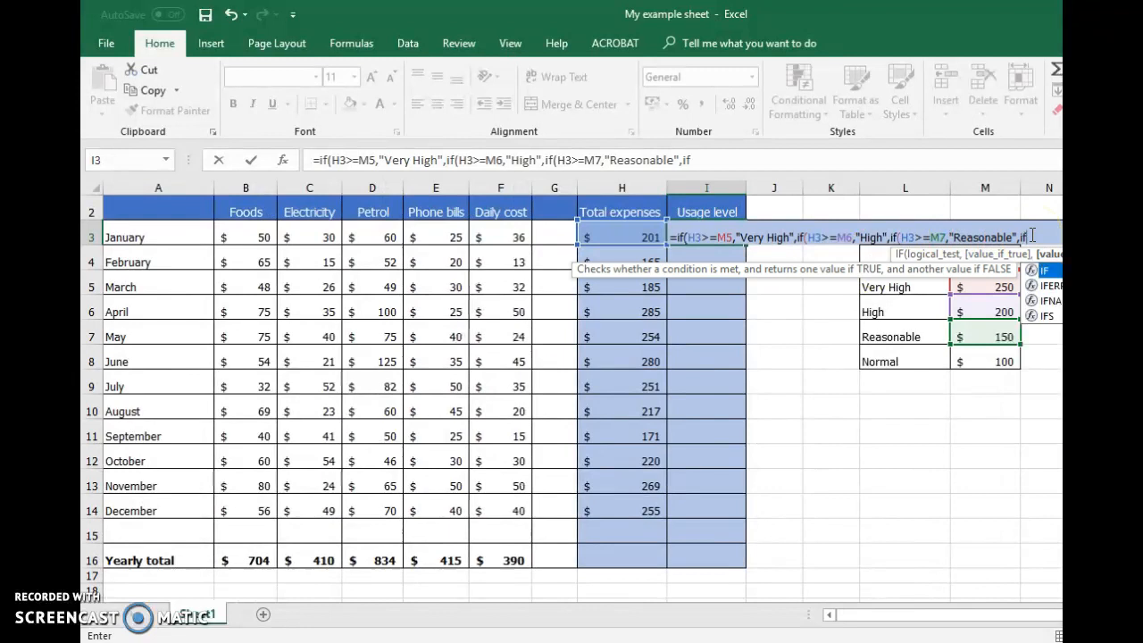
click(640, 230)
click(986, 361)
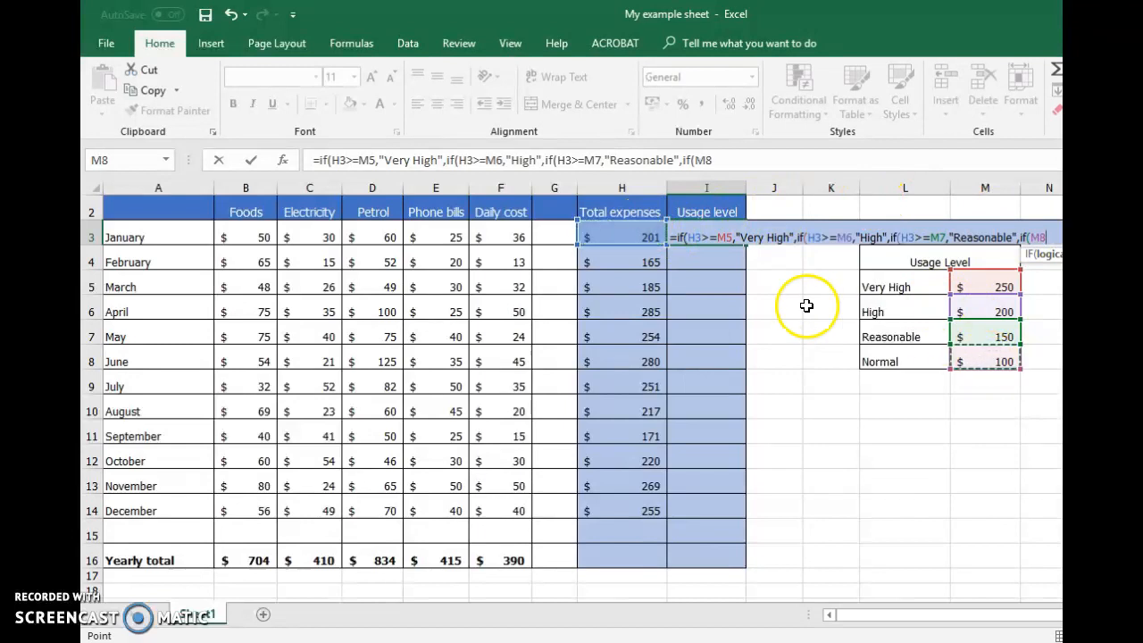
click(648, 233)
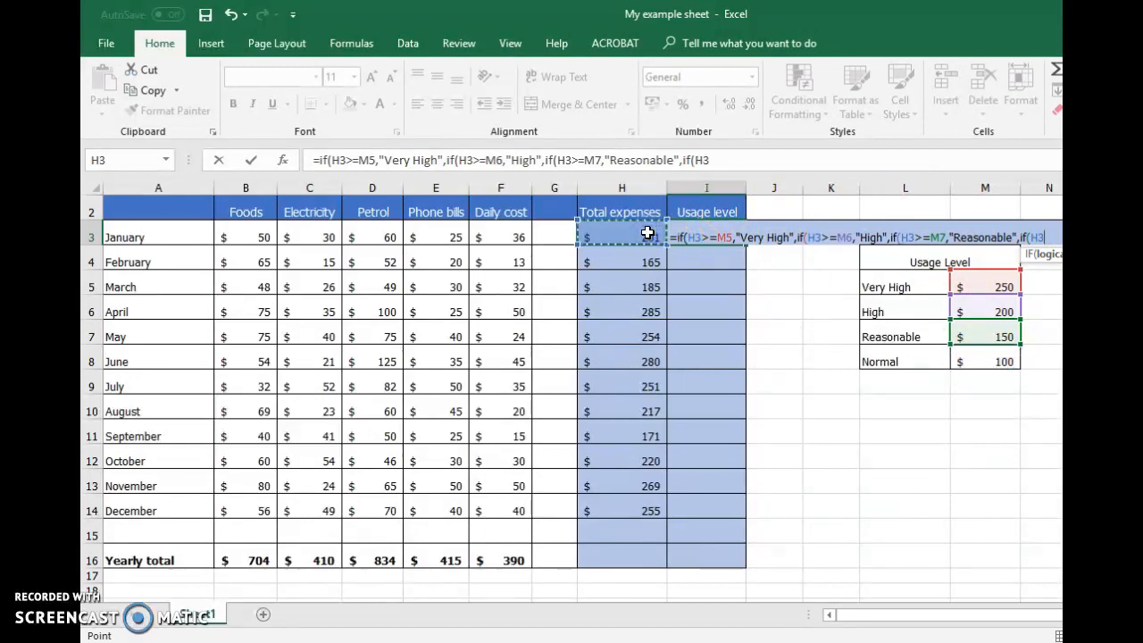
text(>=)
click(988, 353)
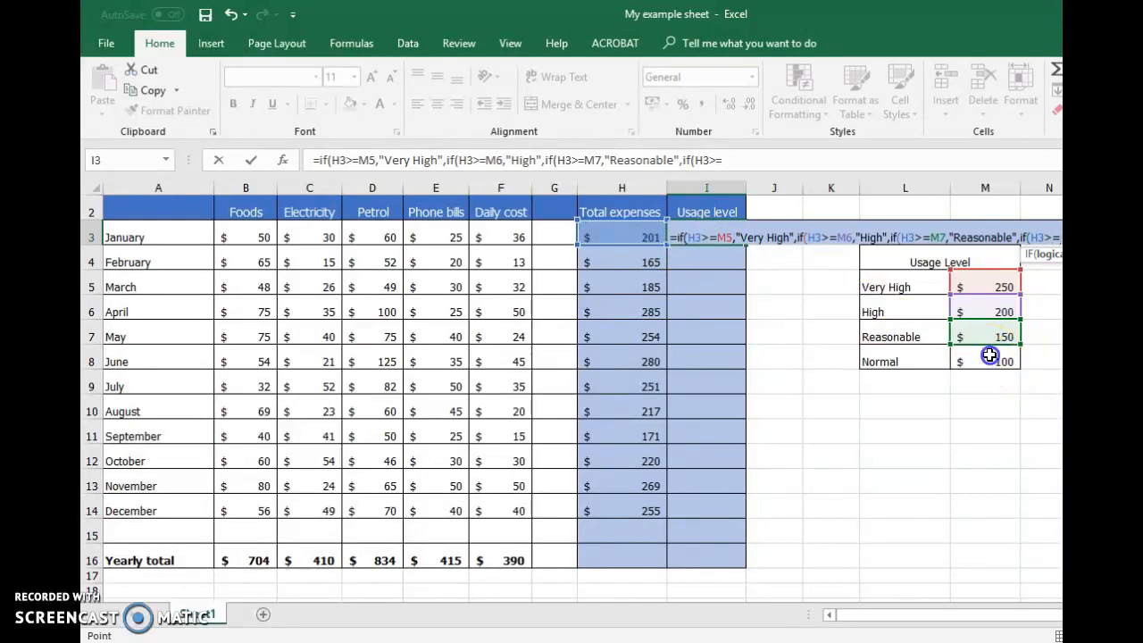
- Have the fourth IF return "Normal" when true, close all four IF functions and enter the formula in I3
scroll(988, 426, right, 1)
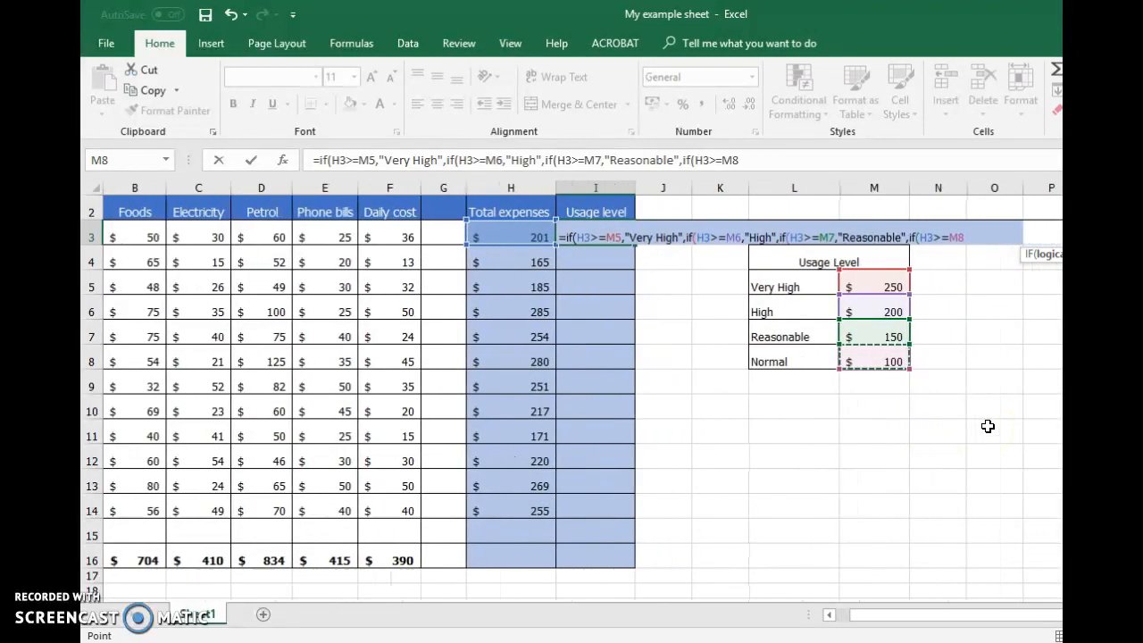
text(,)
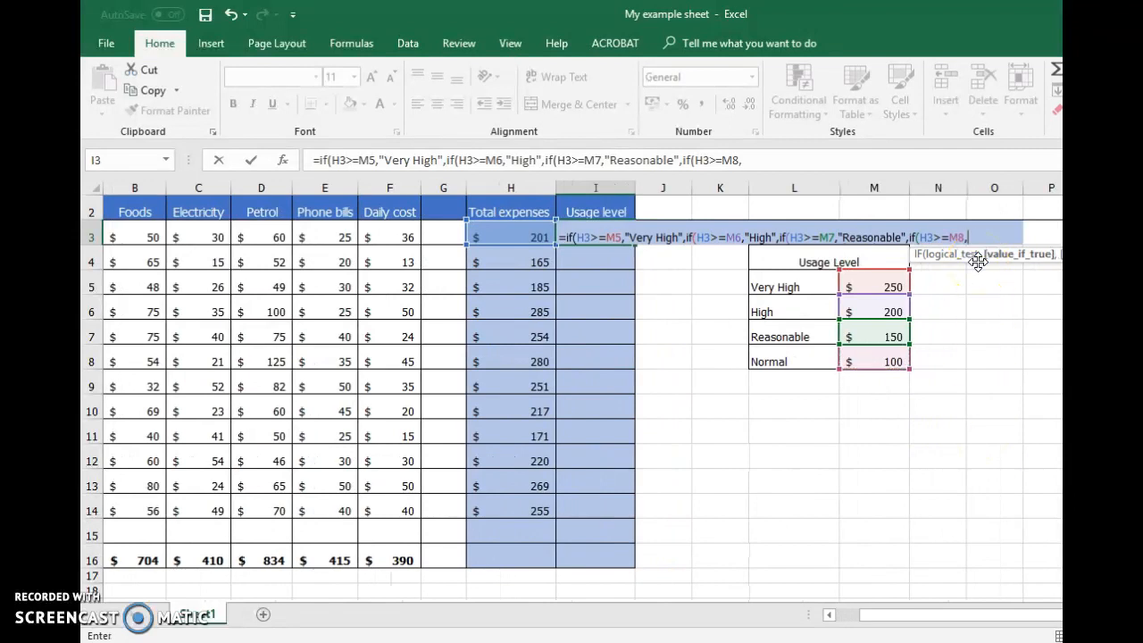
text("Normal")
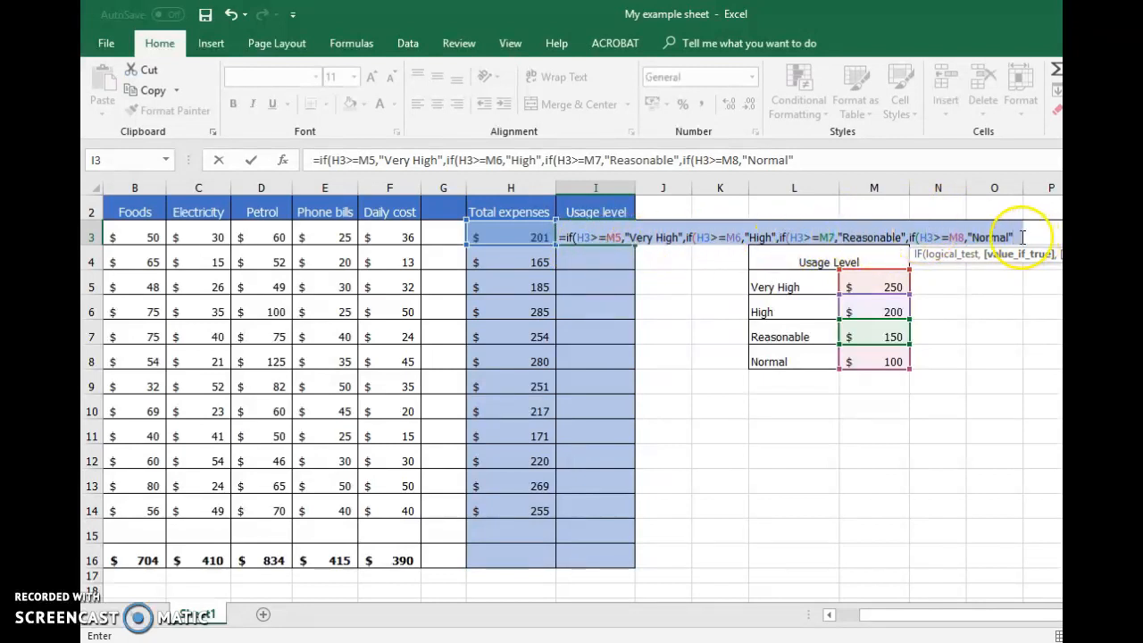
text())
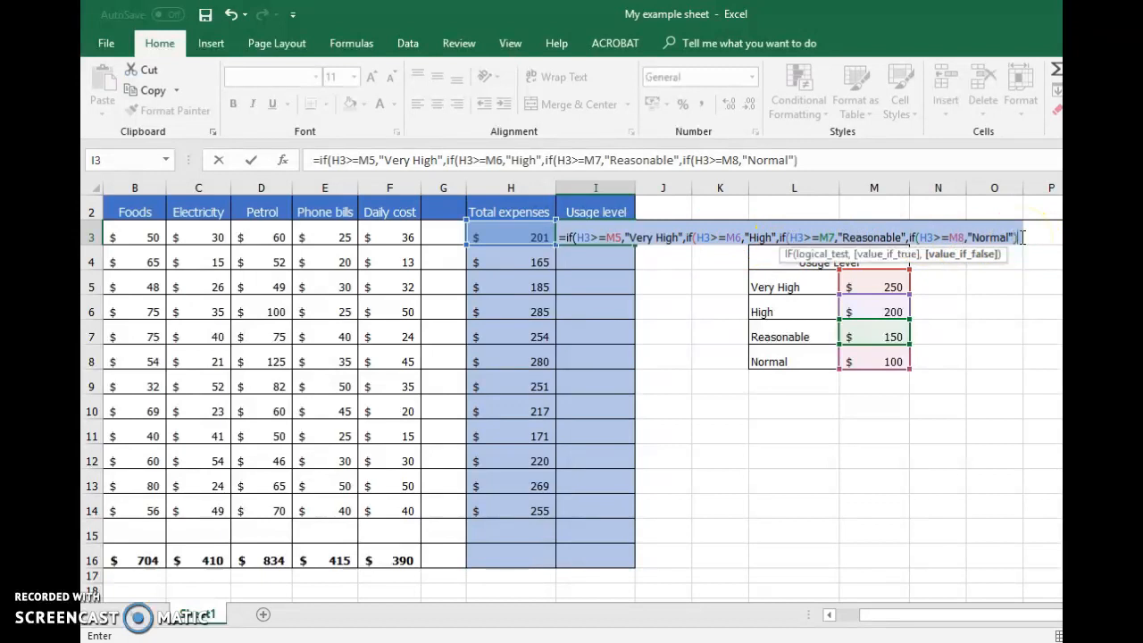
text())))
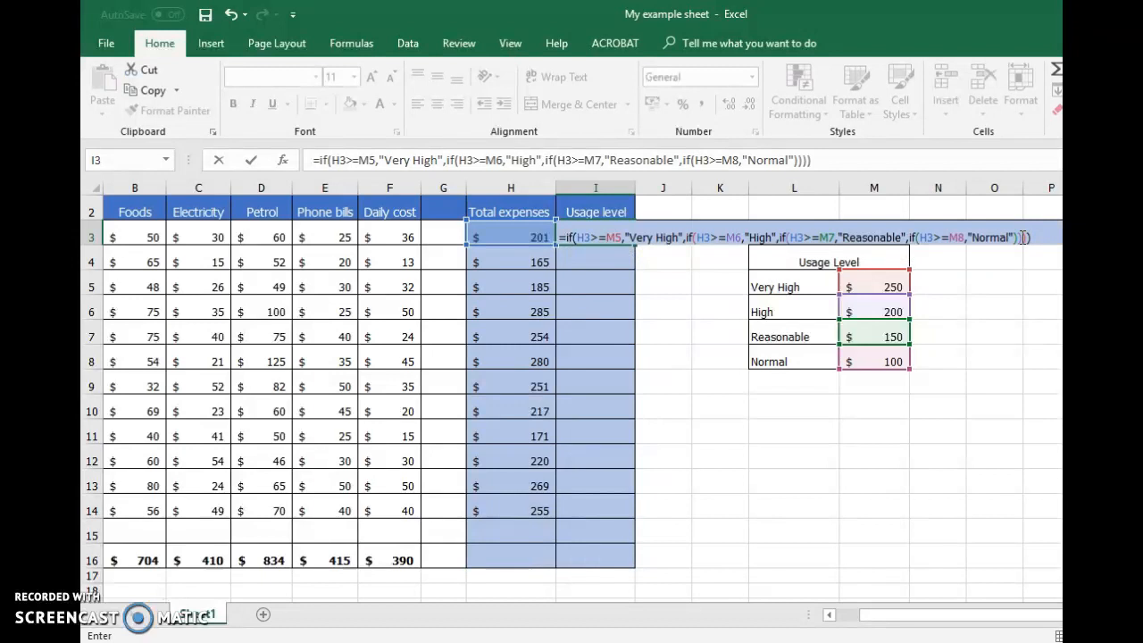
key(Return)
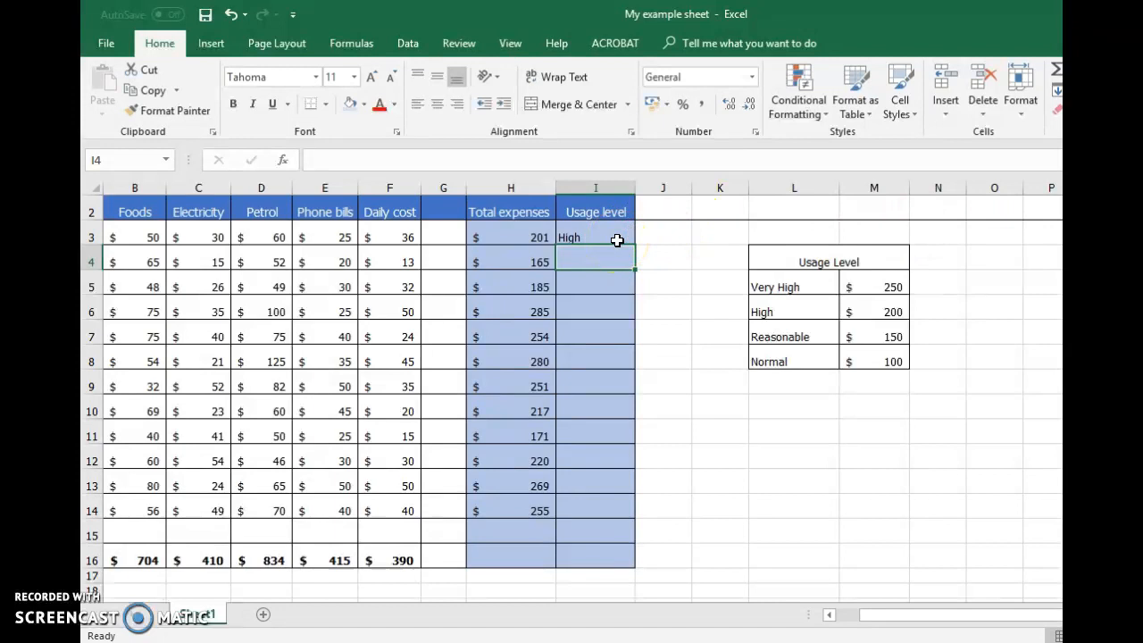
- Fill the usage level formula from I3 down to February's cell I4
scroll(510, 273, left, 3)
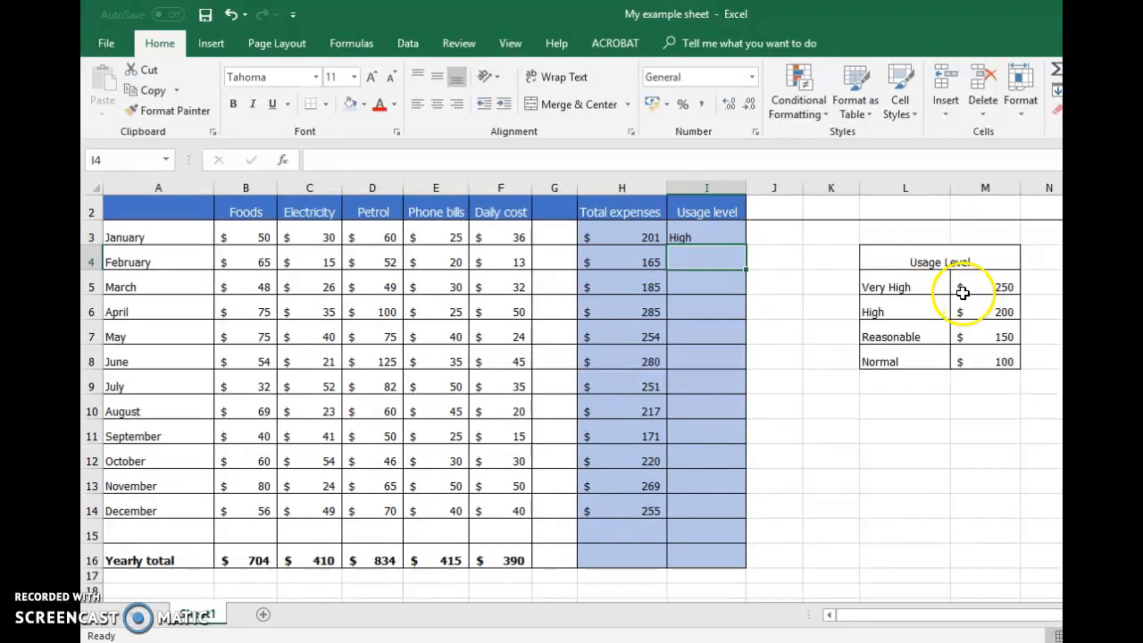
click(711, 240)
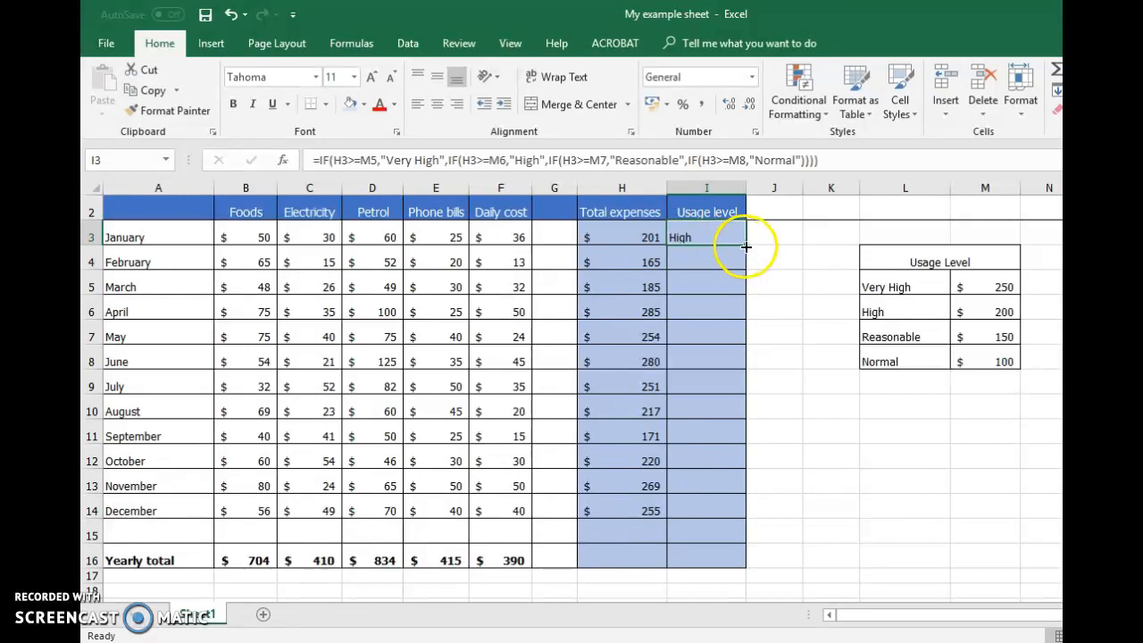
drag(745, 248, 743, 262)
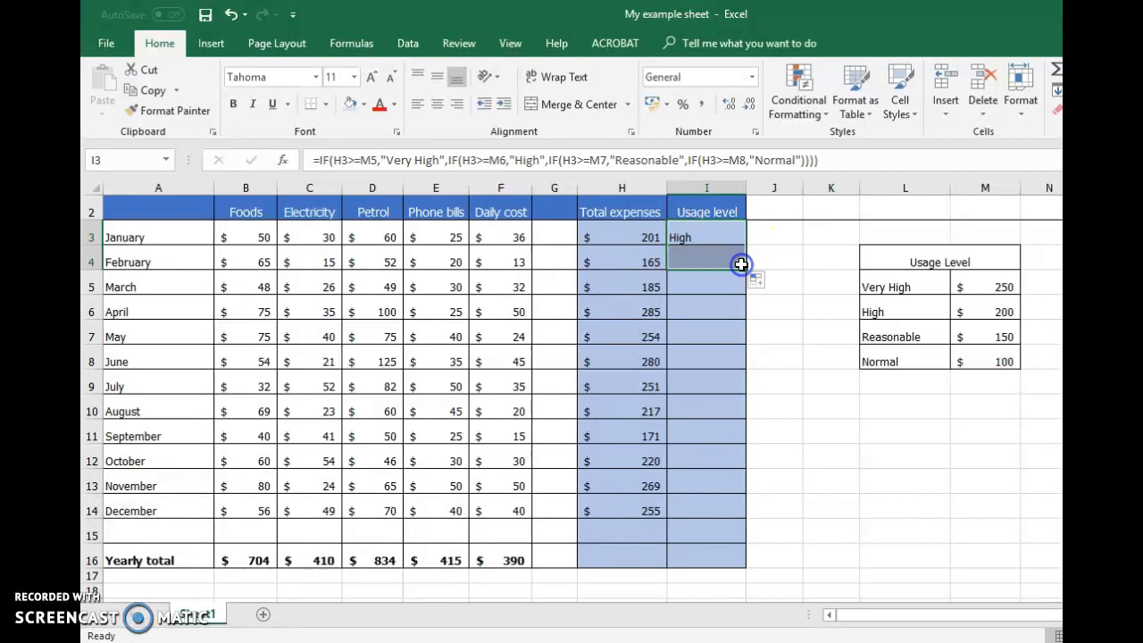
click(790, 279)
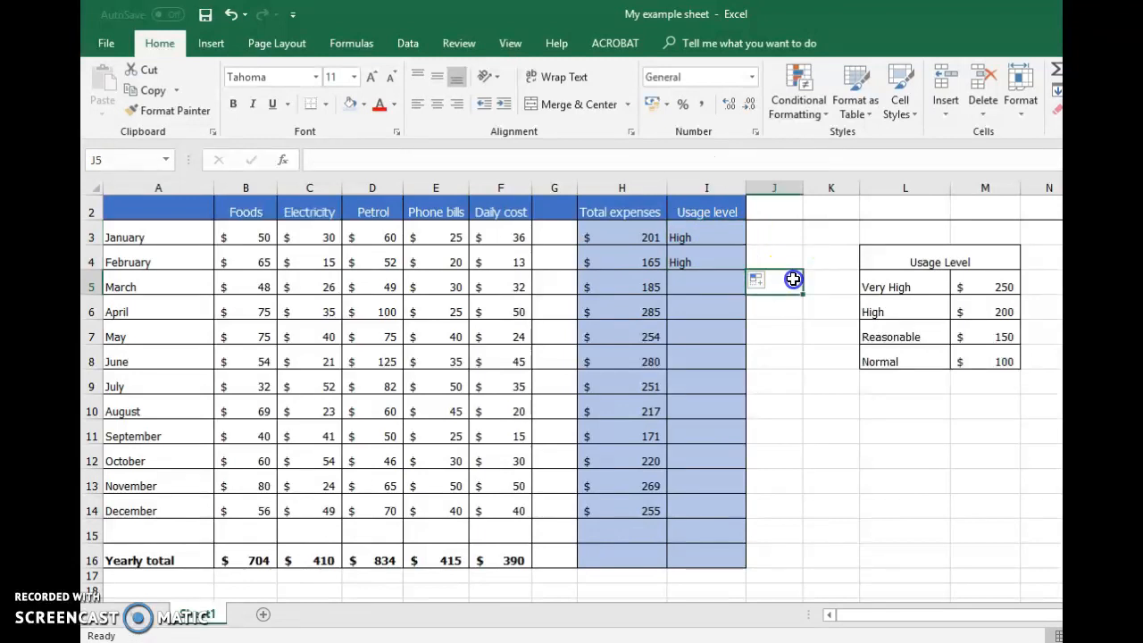
- Examine which threshold cells the copied usage level formula in I4 refers to
click(703, 264)
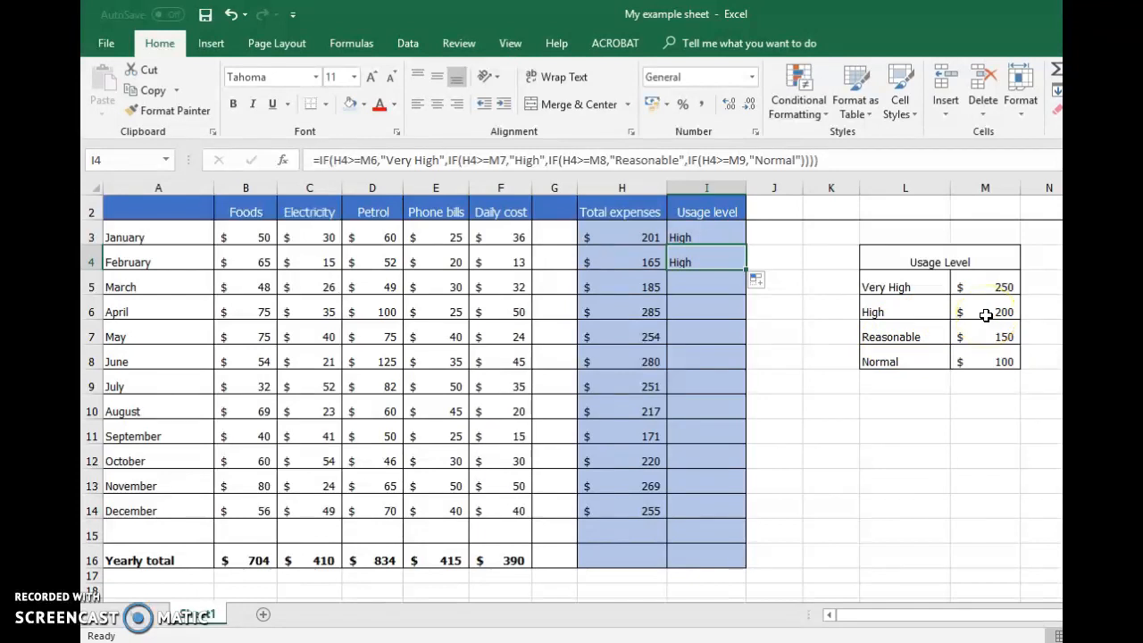
double_click(712, 253)
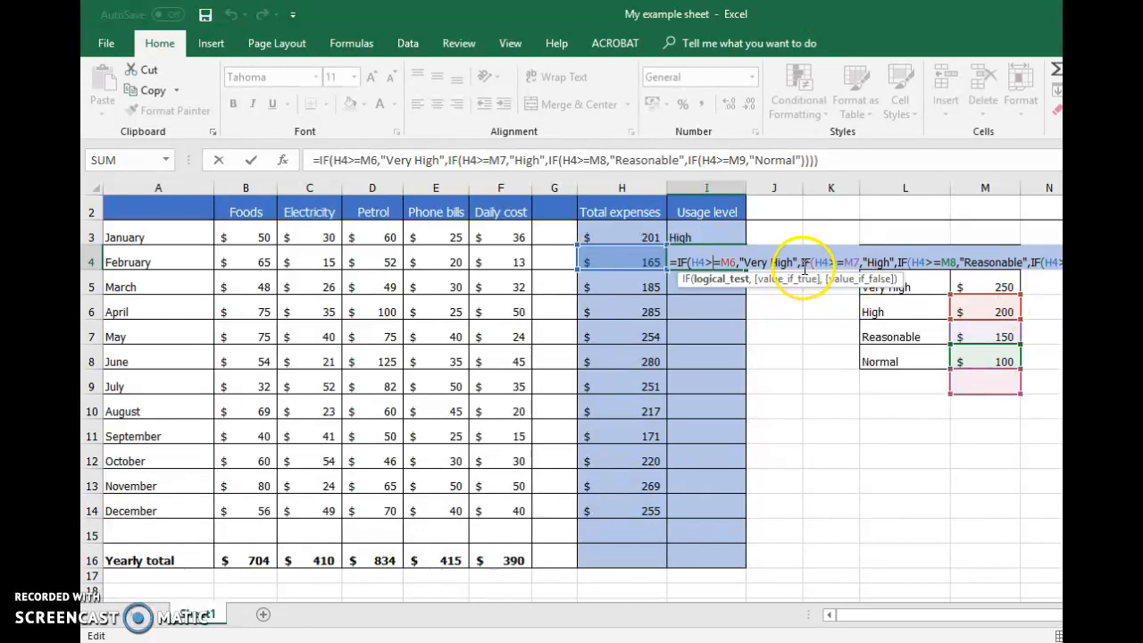
click(715, 239)
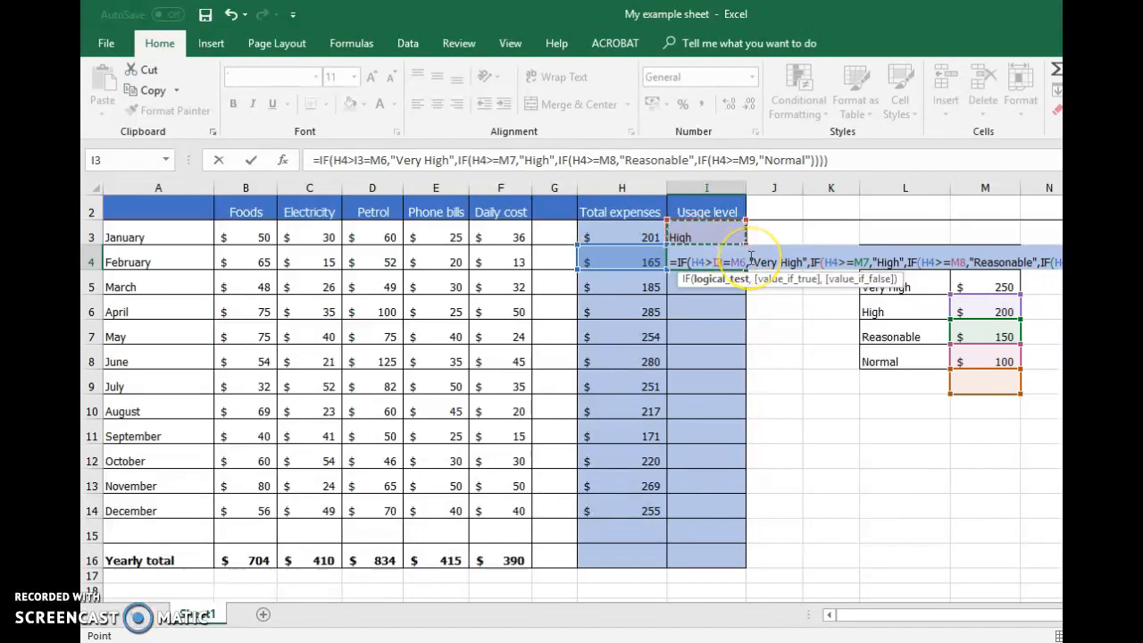
key(ctrl+z)
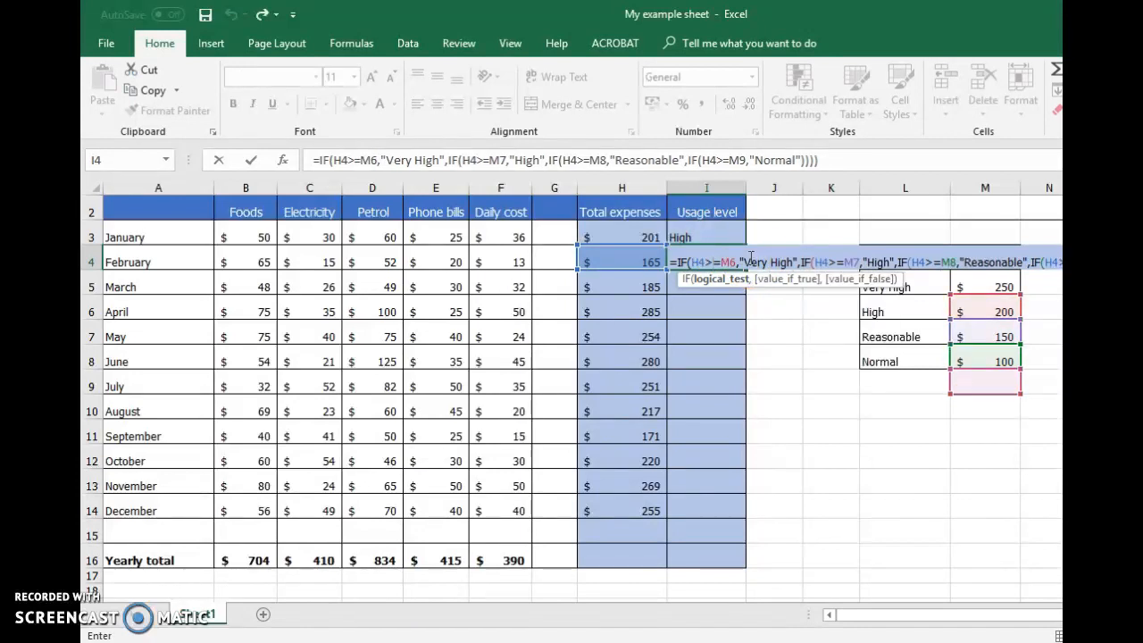
key(Return)
- Make the first two threshold references in January's usage level formula in I3 absolute, as $M$5 and $M$6
click(721, 234)
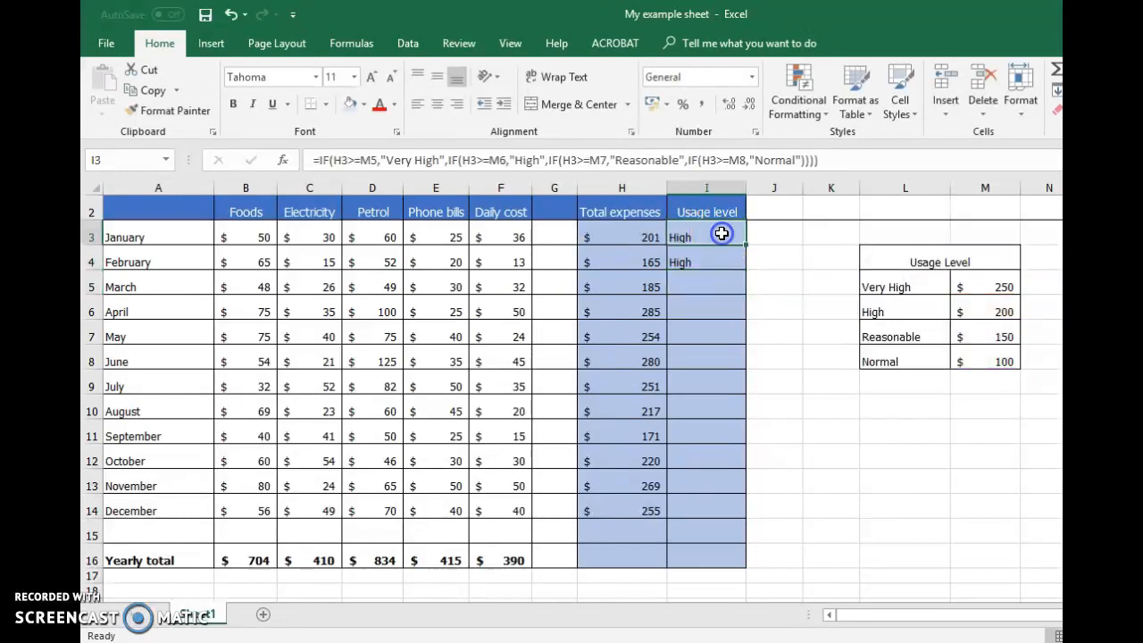
double_click(722, 234)
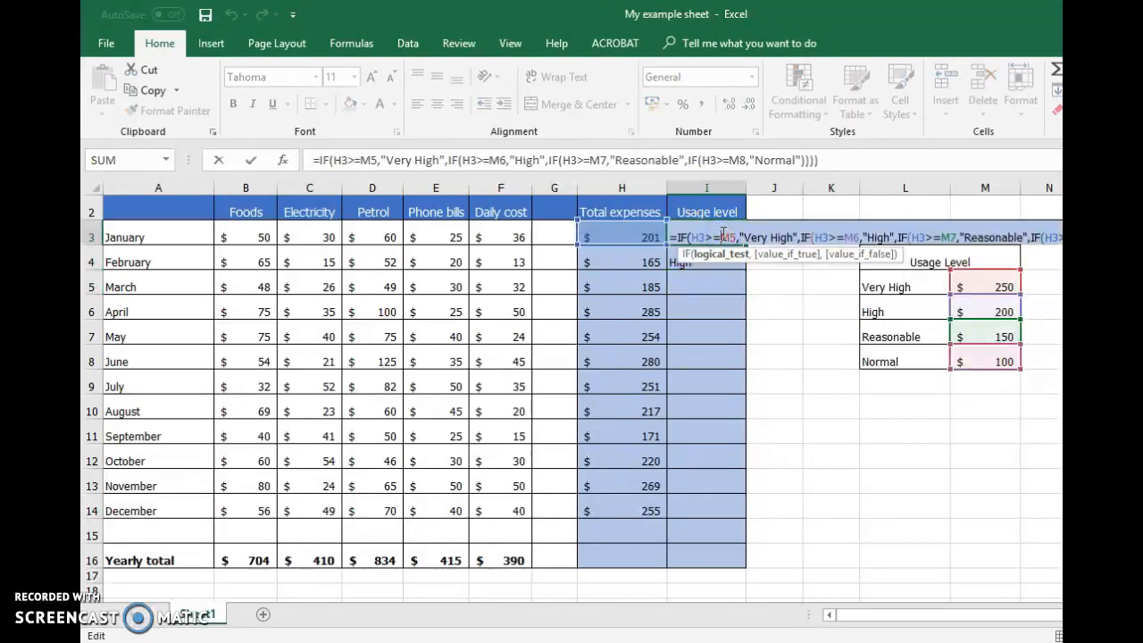
click(728, 235)
key(F4)
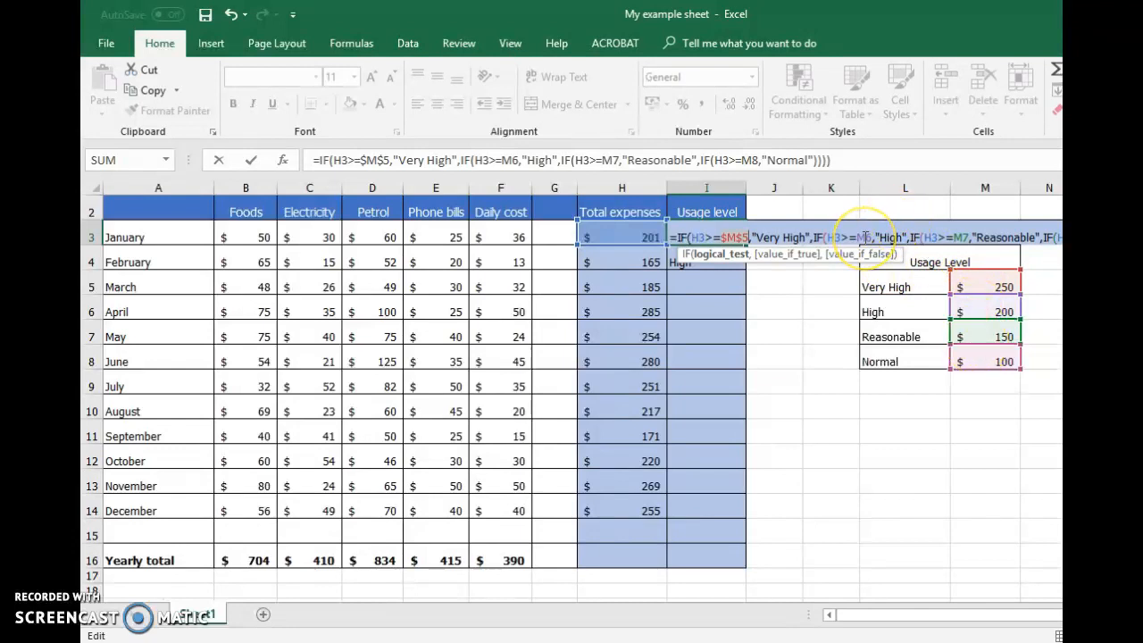
click(866, 237)
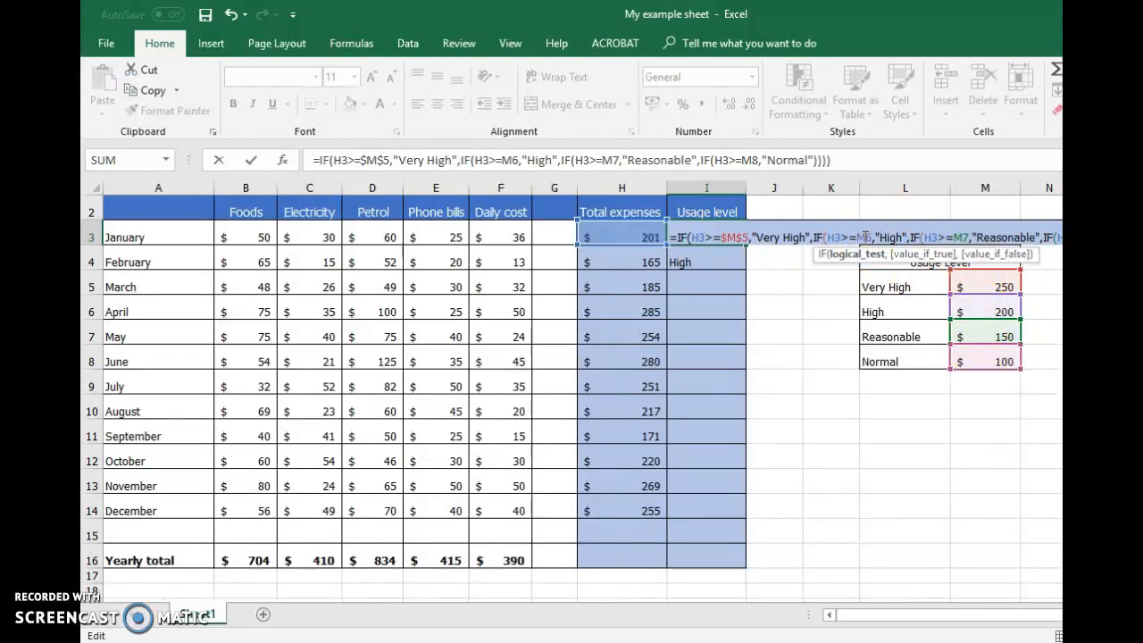
key(F4)
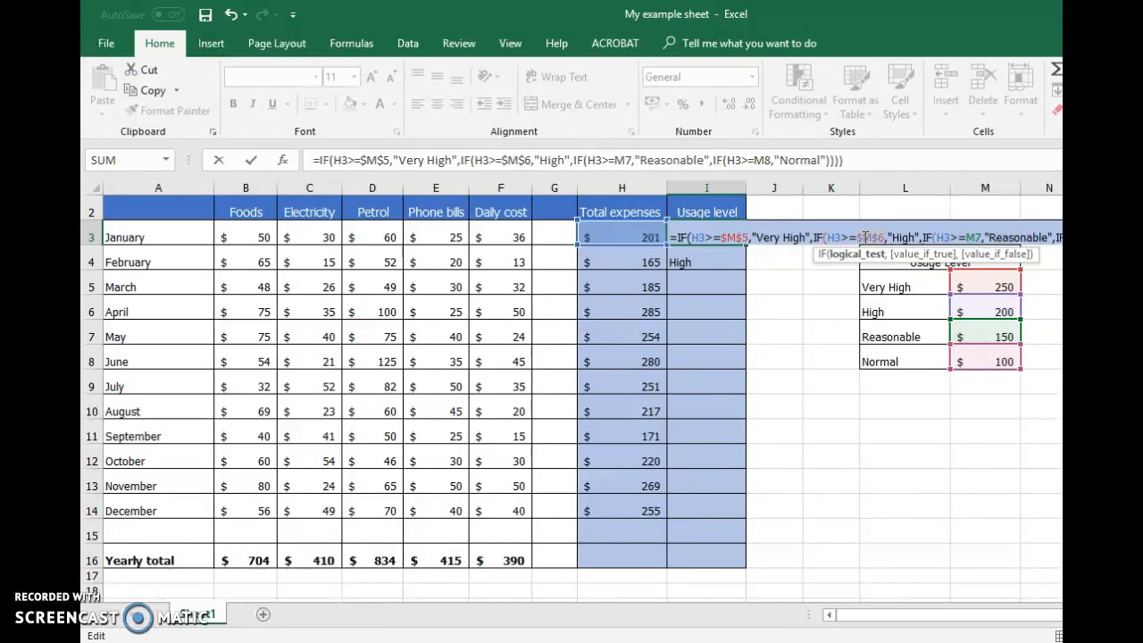
- Make the third and fourth threshold references in the I3 formula absolute, as $M$7 and $M$8, and enter the formula
click(977, 236)
key(F4)
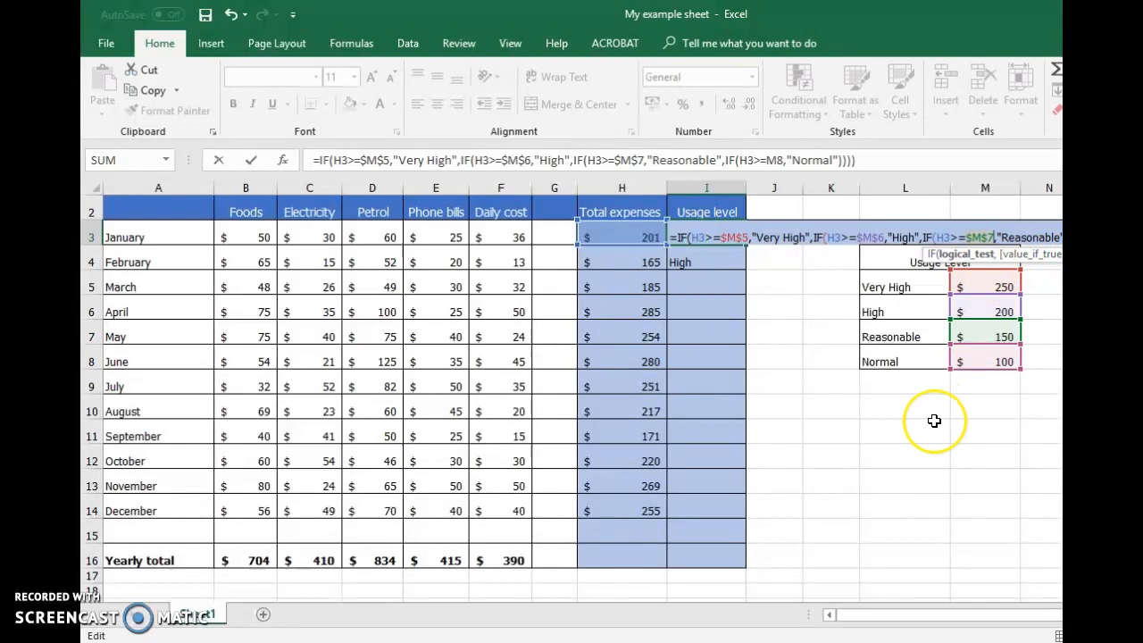
scroll(935, 420, right, 2)
scroll(935, 421, right, 1)
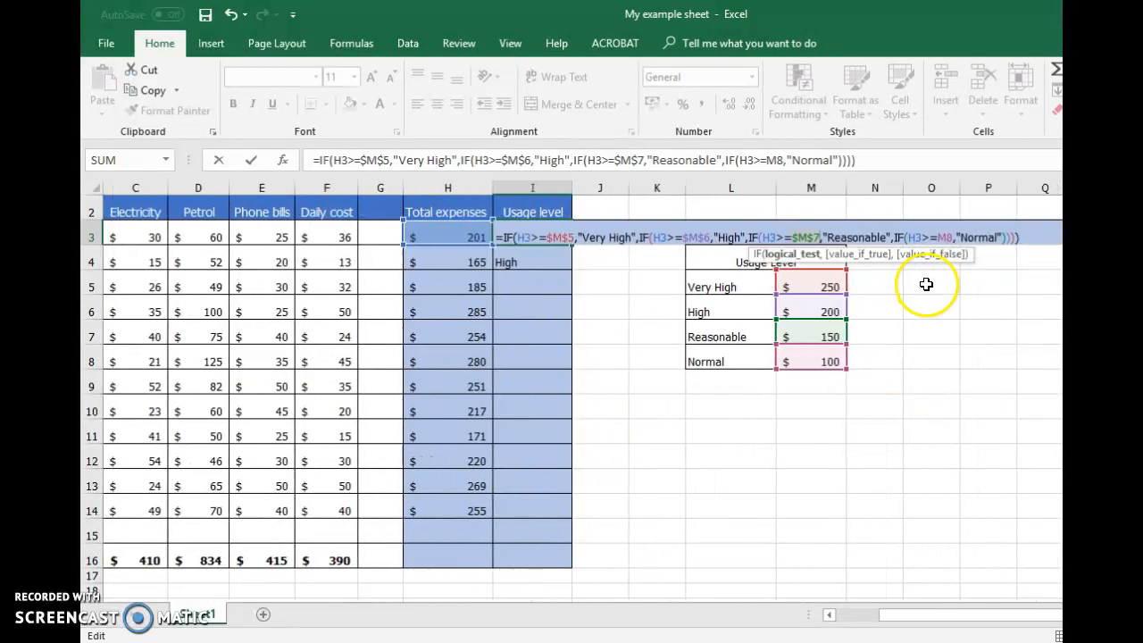
click(947, 237)
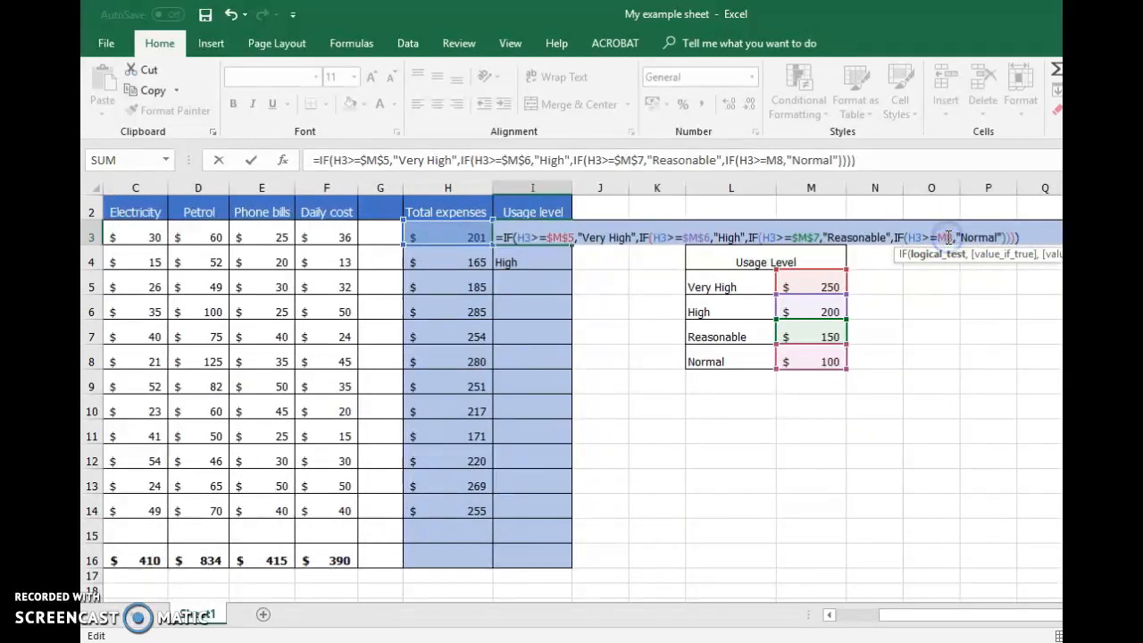
key(F4)
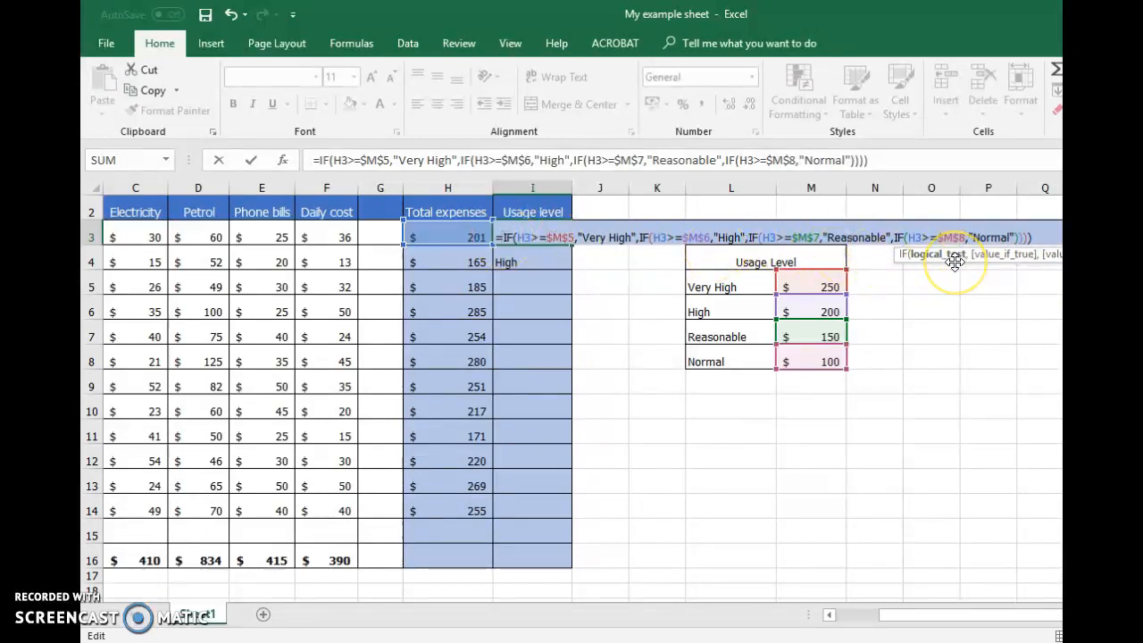
key(Return)
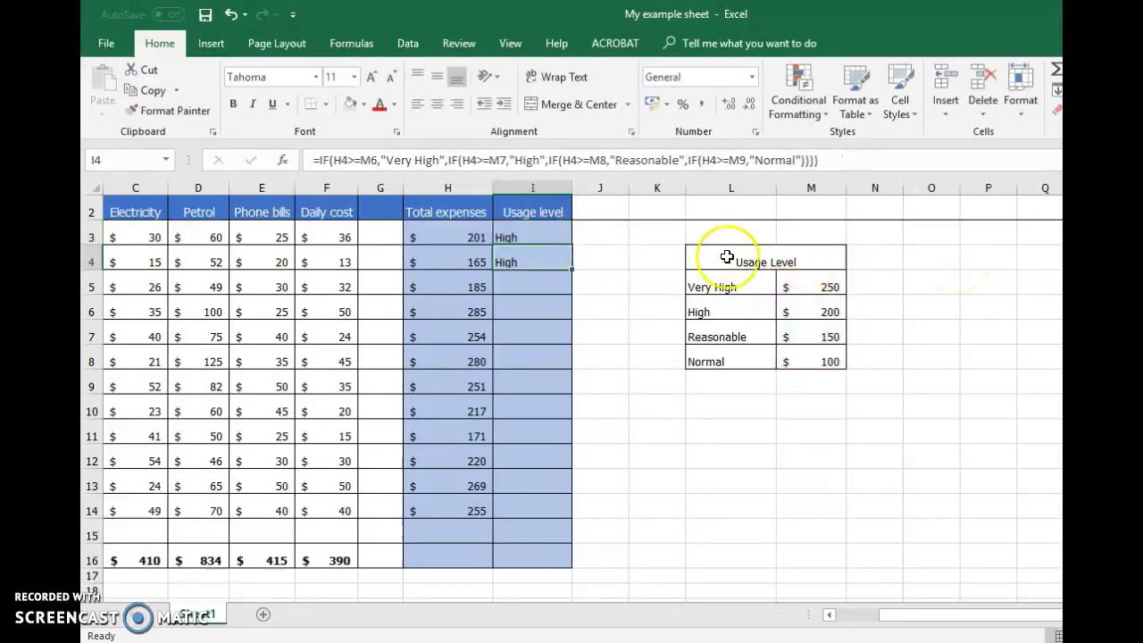
- Clear the old formula from I4 and fill the corrected usage level formula from I3 down to I4
click(541, 268)
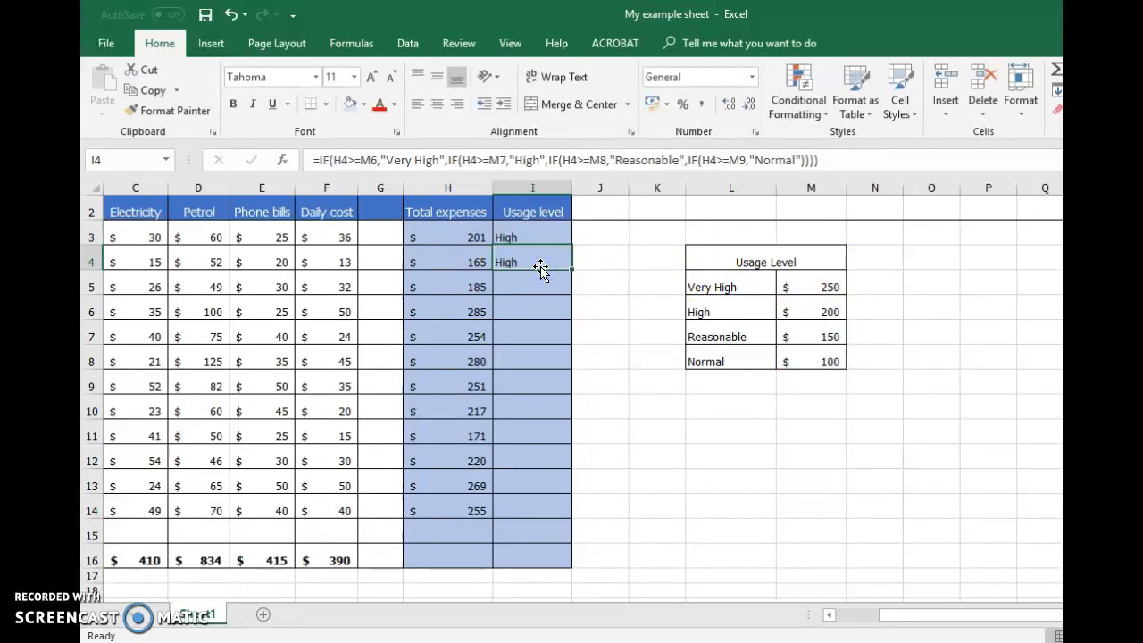
key(Delete)
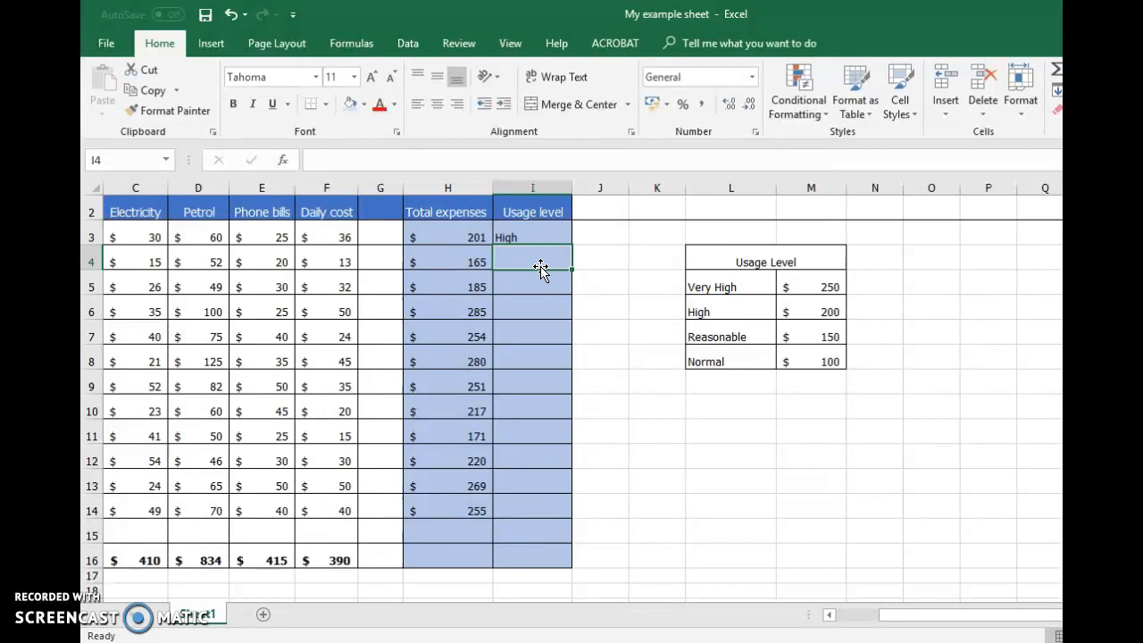
click(534, 235)
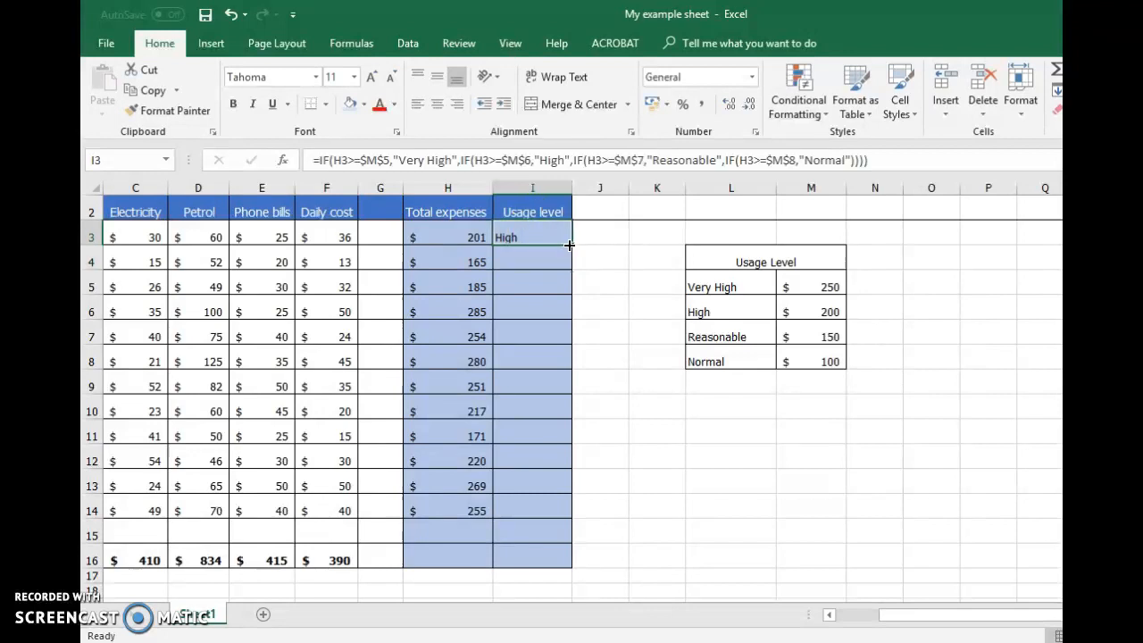
drag(570, 242, 577, 271)
click(585, 306)
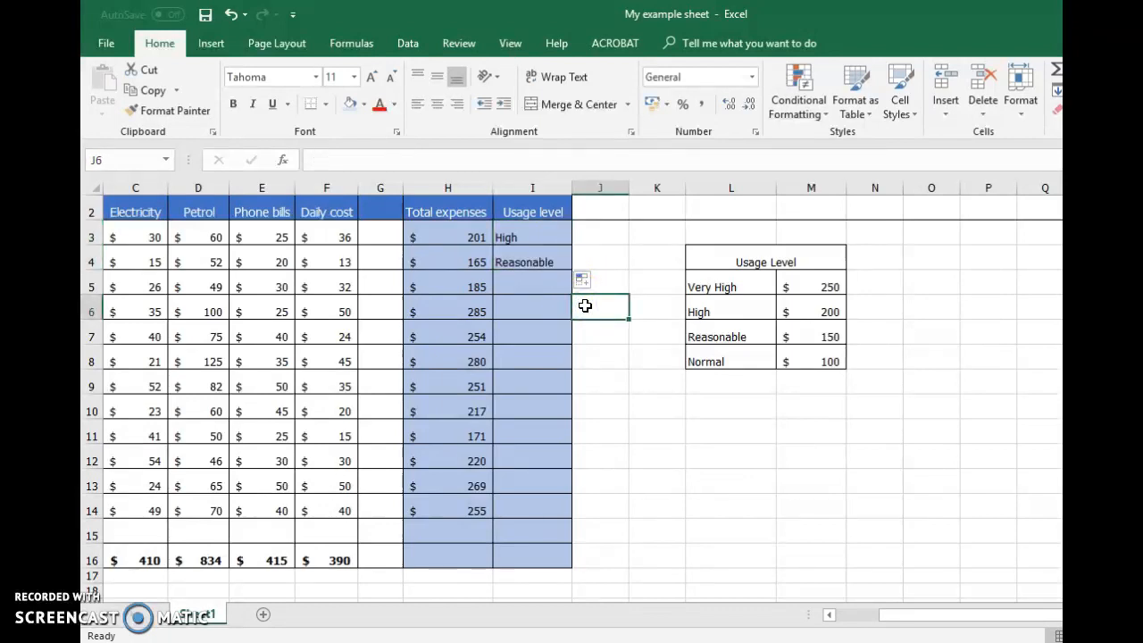
- Check the cell references in February's formula in I4 and fill it down the Usage level column to December's cell I14
double_click(525, 259)
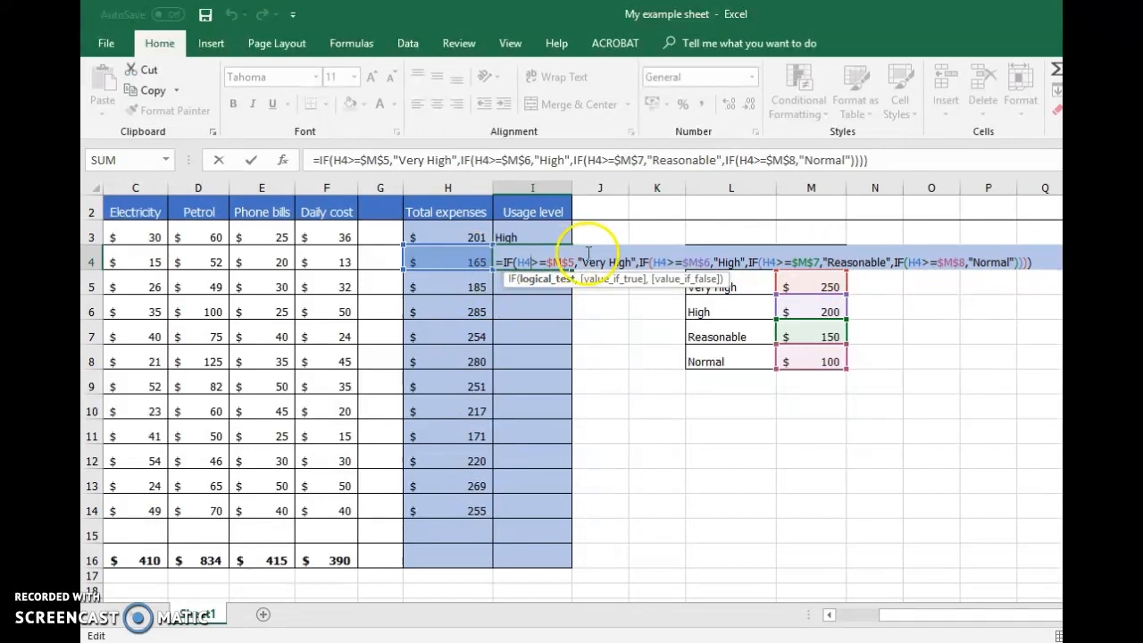
click(614, 334)
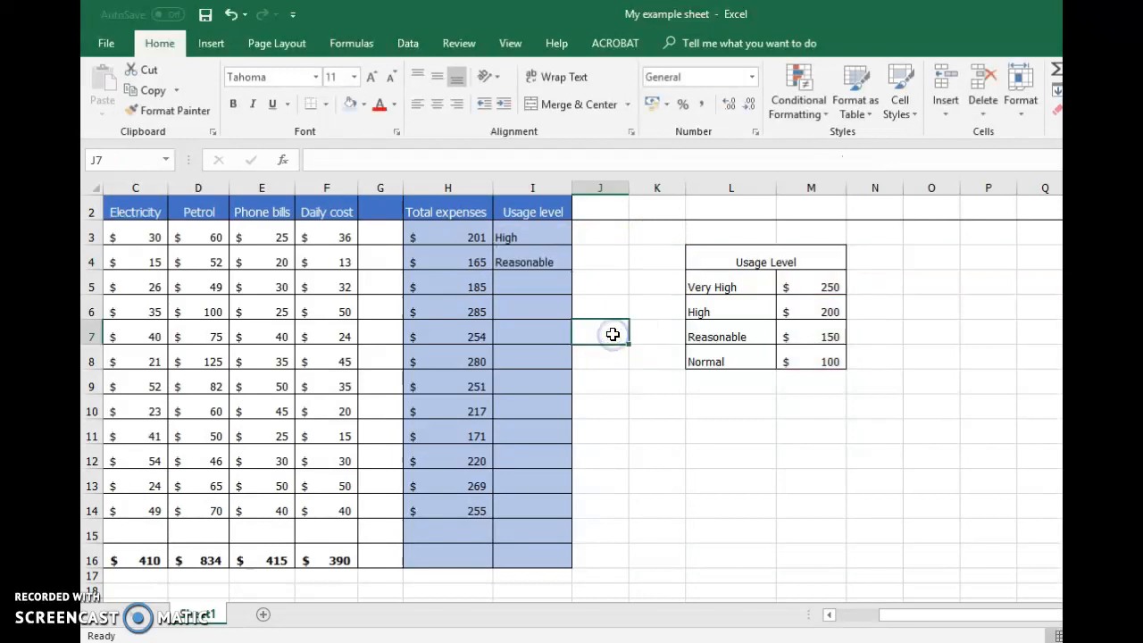
click(535, 259)
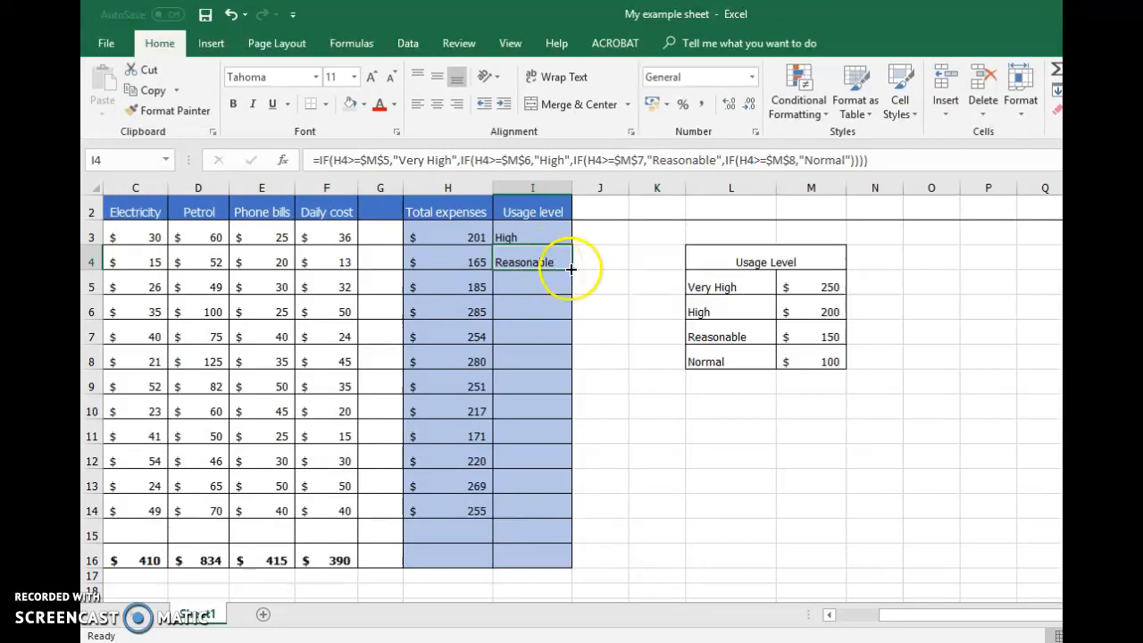
drag(570, 268, 561, 511)
click(611, 500)
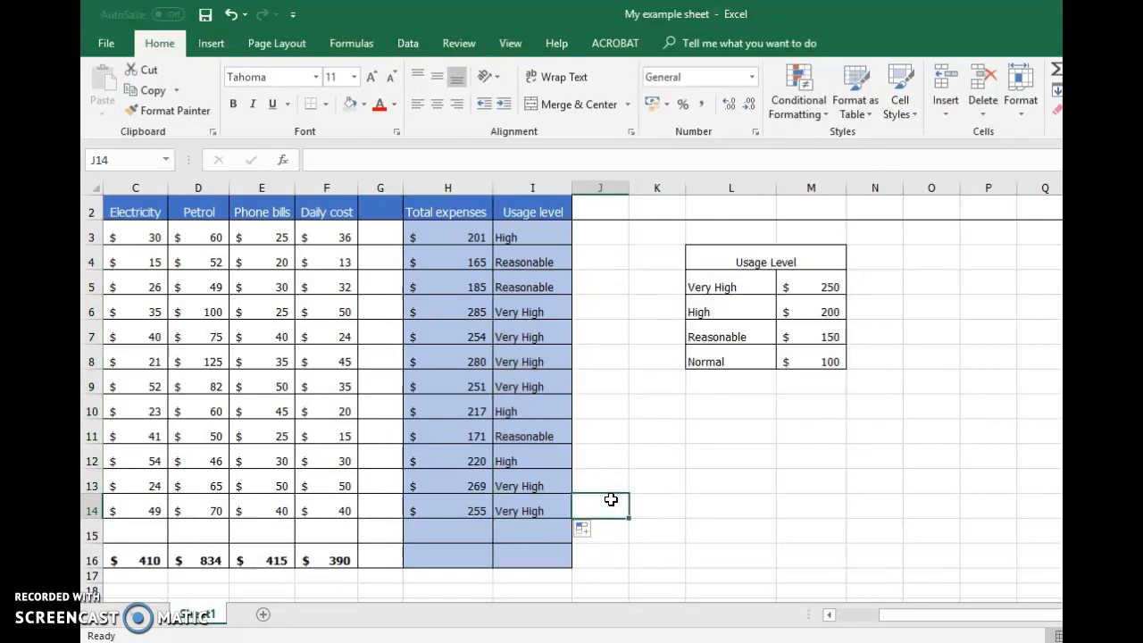
scroll(511, 459, left, 3)
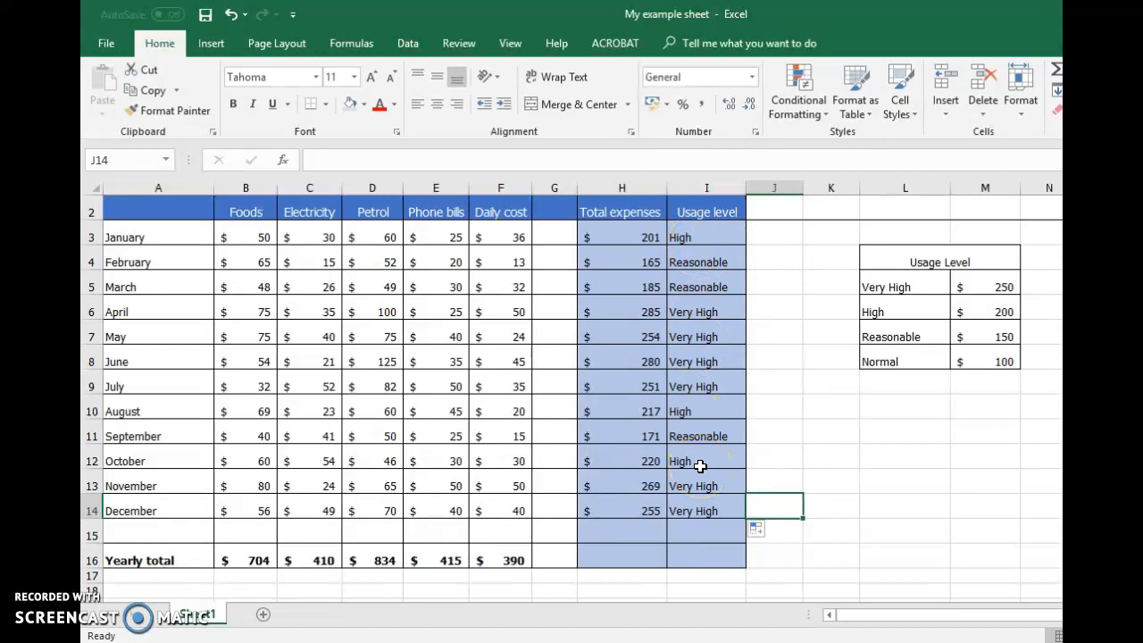
click(772, 472)
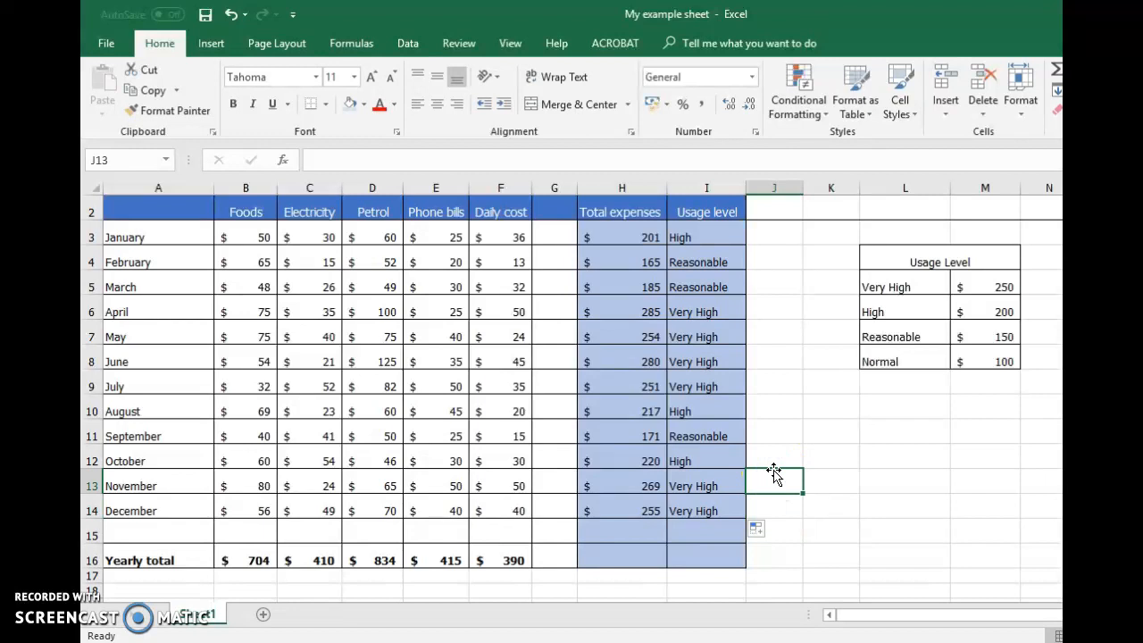